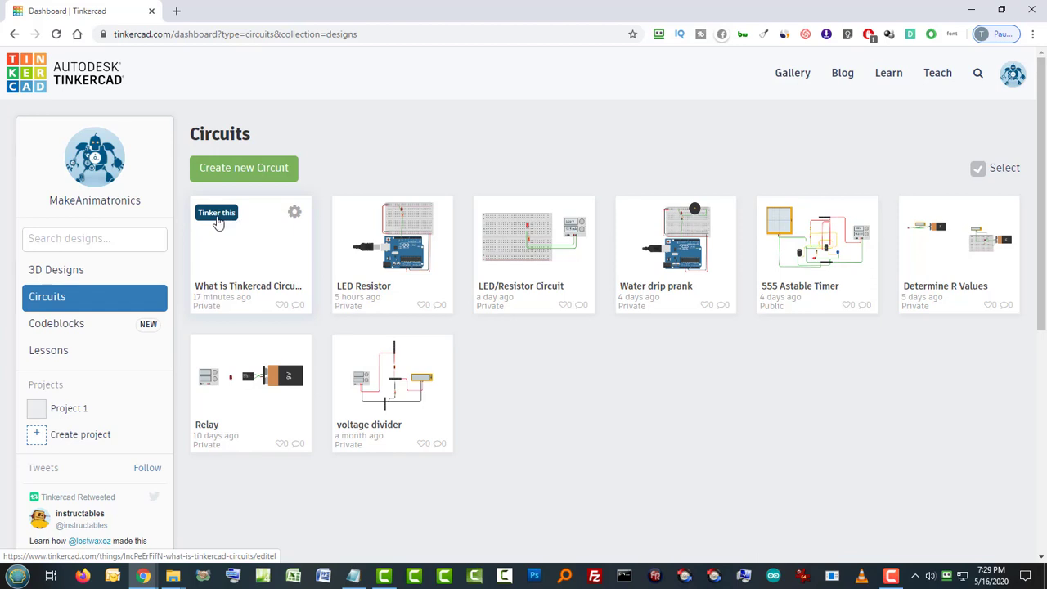
- Open the "What is Tinkercad Circuits?" design from the circuits dashboard for editing
click(219, 219)
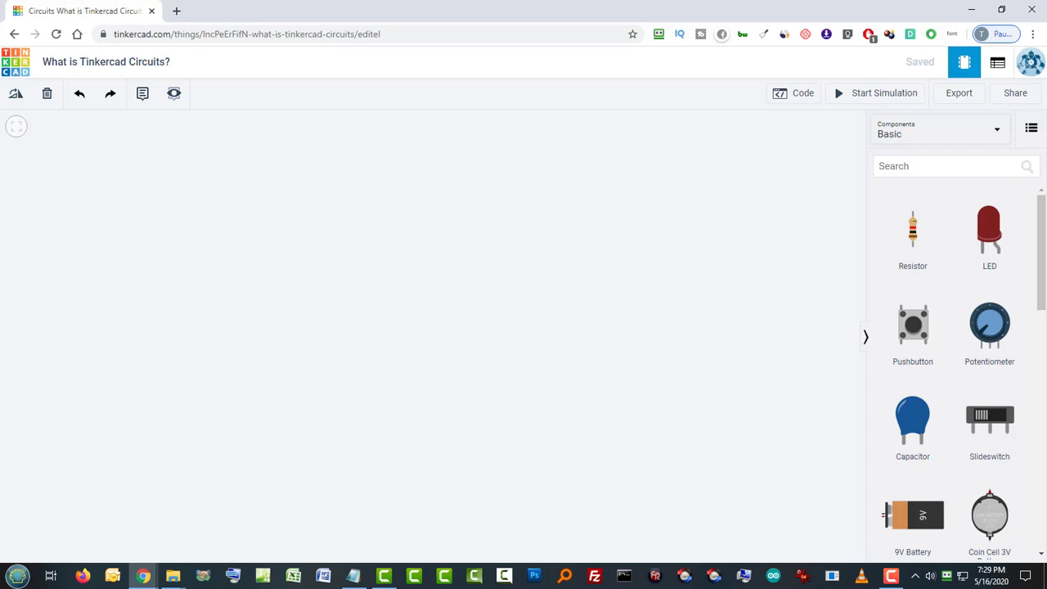
mouse_move(1041, 219)
mouse_down()
mouse_move(1035, 449)
mouse_move(1035, 208)
mouse_up()
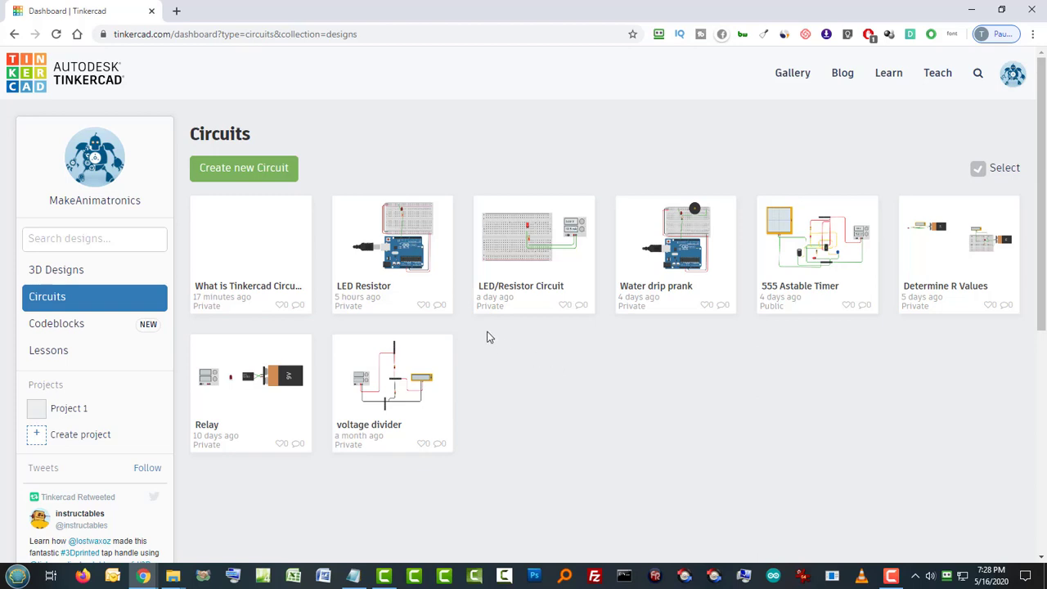
mouse_move(267, 244)
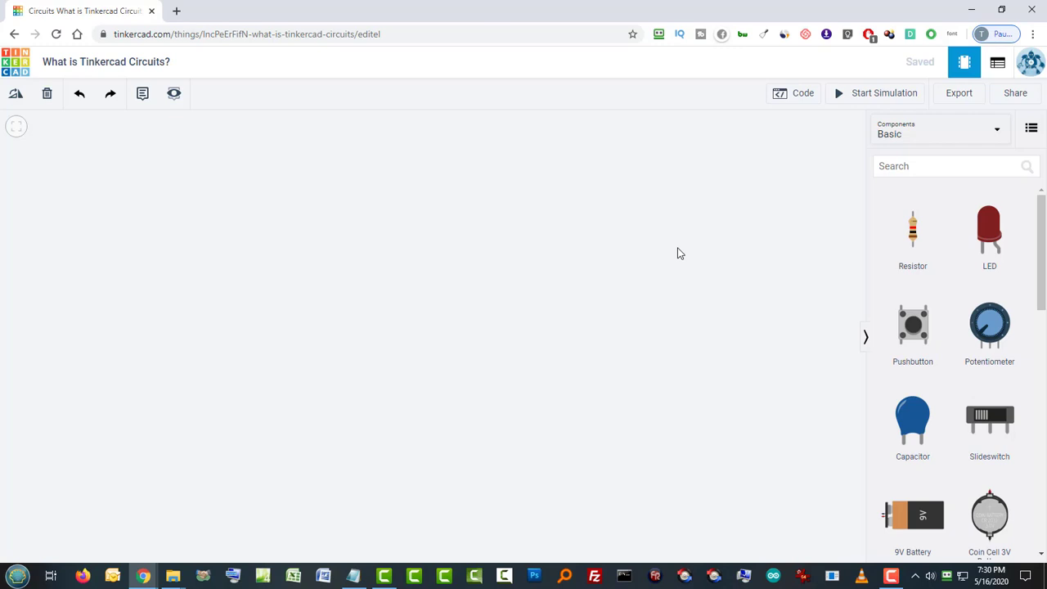
- Search the components for "breadboard" and place a Breadboard Small on the empty workplane
click(923, 169)
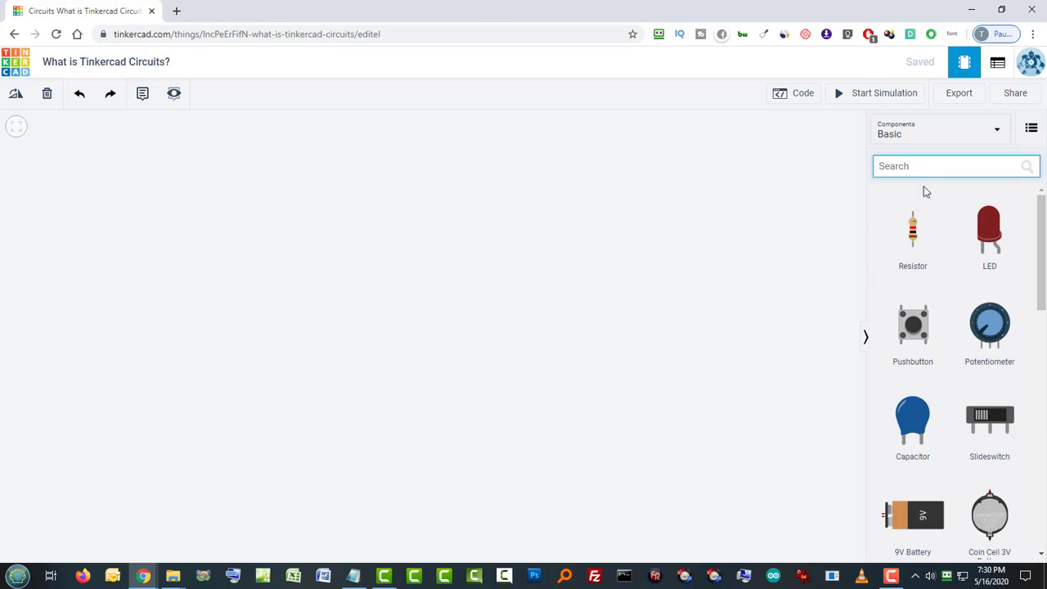
text(breadboard)
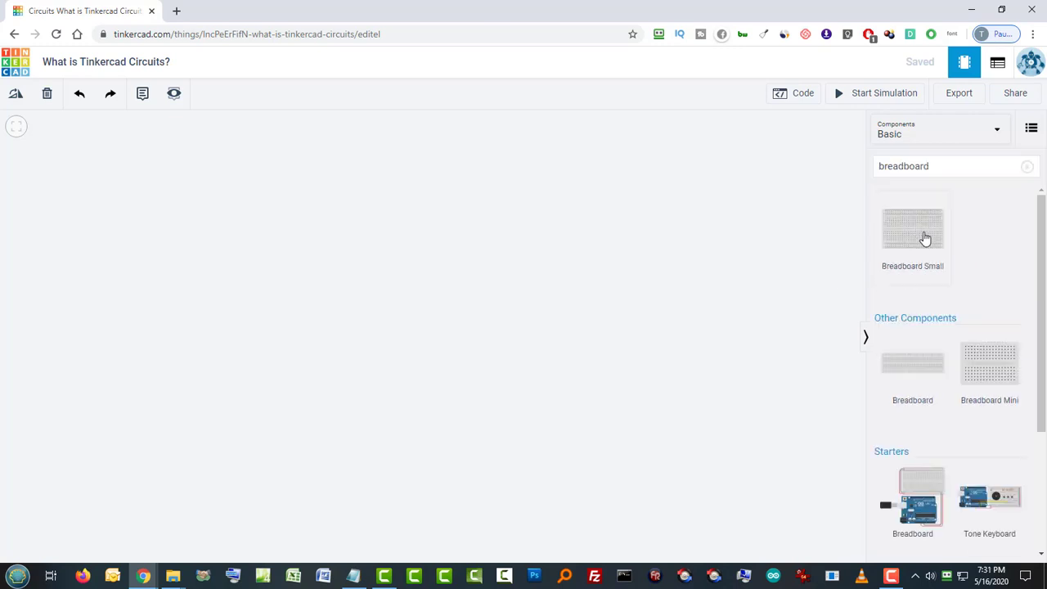
drag(923, 233, 682, 251)
click(659, 402)
scroll(659, 402, down, 1)
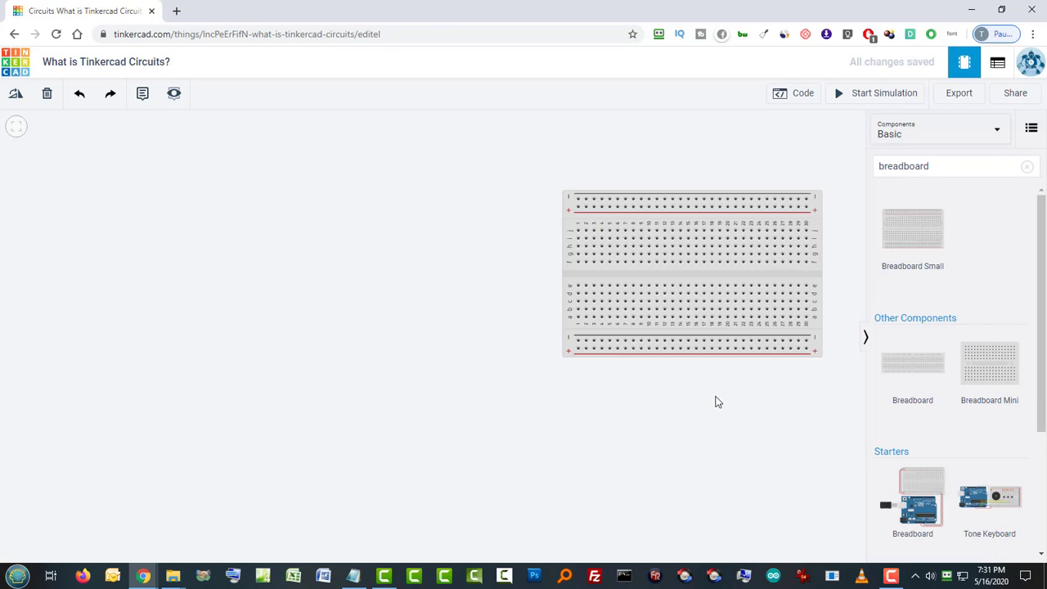
- Search the components for "led" and place a red LED in row i, columns 13 and 14 of the breadboard
click(875, 171)
text(led)
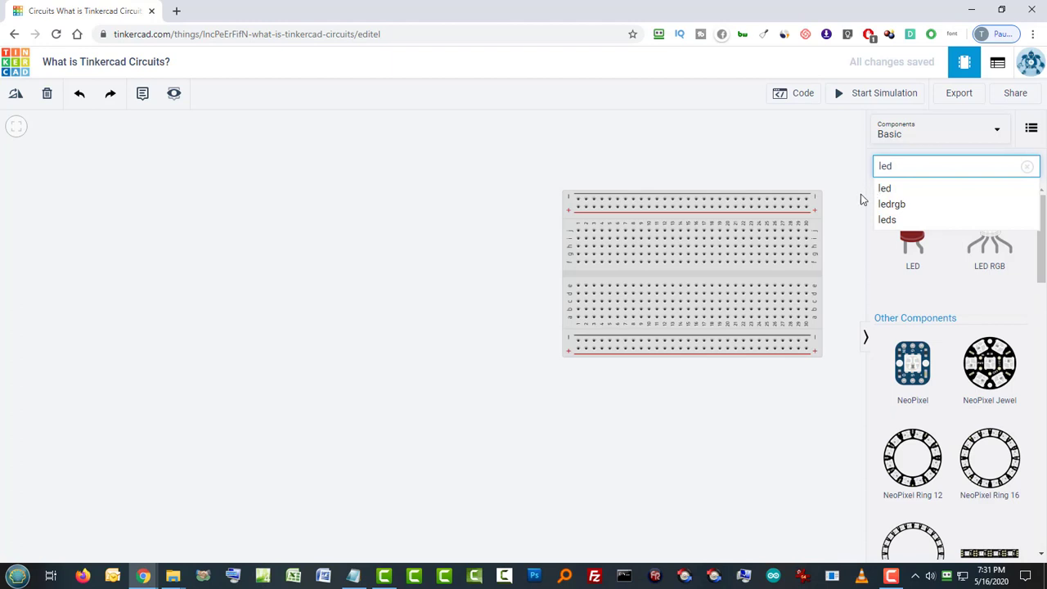
click(882, 190)
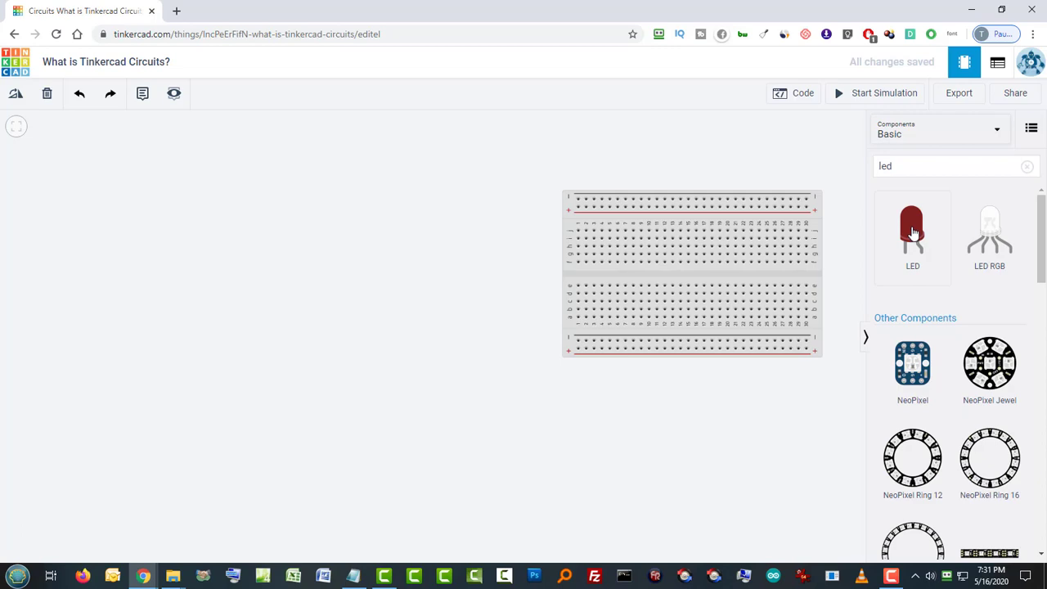
drag(912, 233, 676, 240)
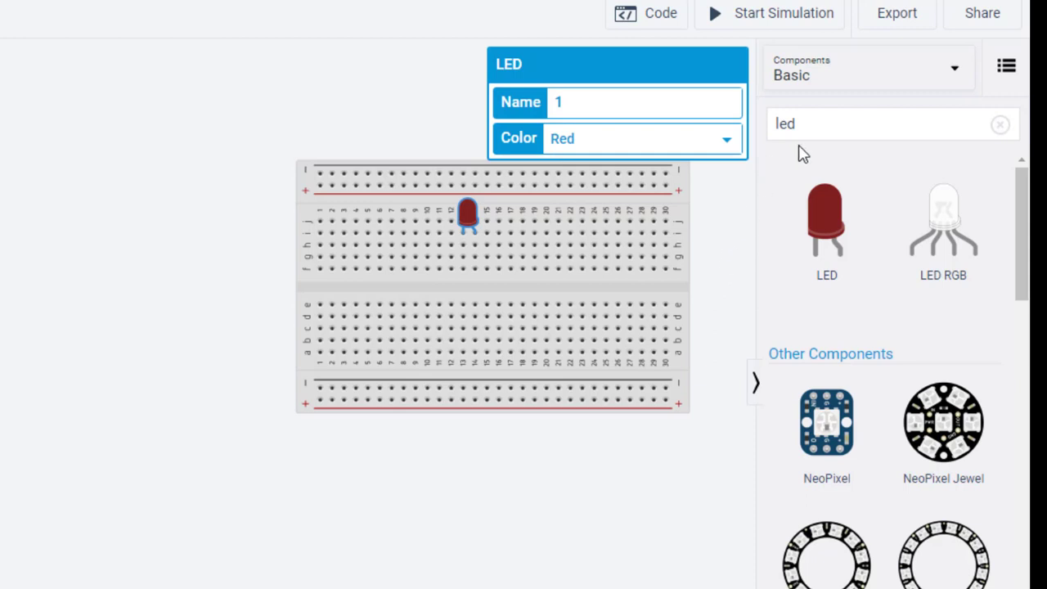
- Search the components for "resistor" and place one across the breadboard's centre gap in column 14, below the LED
drag(795, 124, 779, 124)
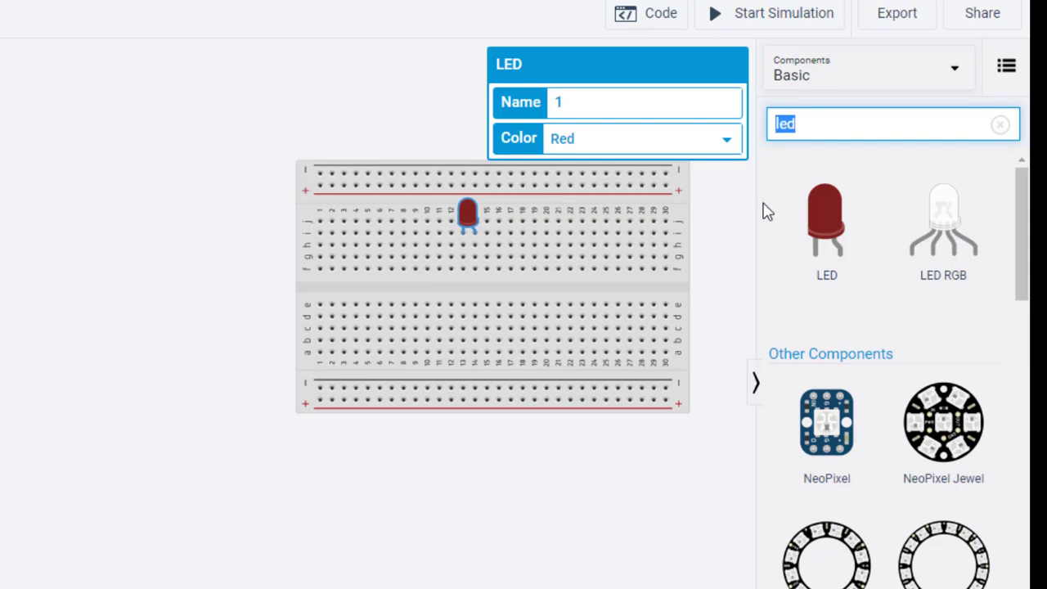
text(res)
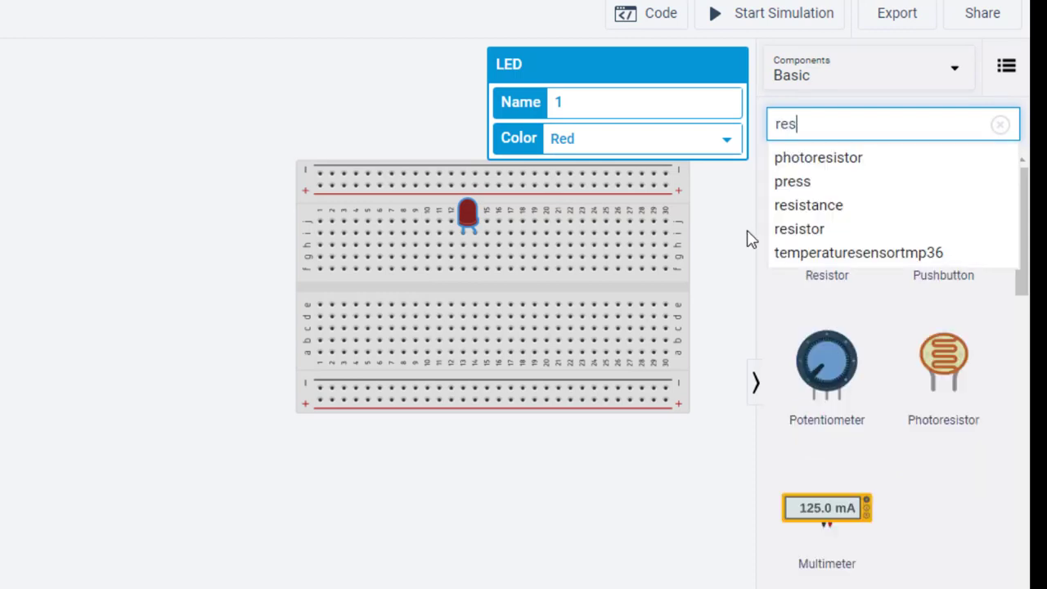
click(791, 232)
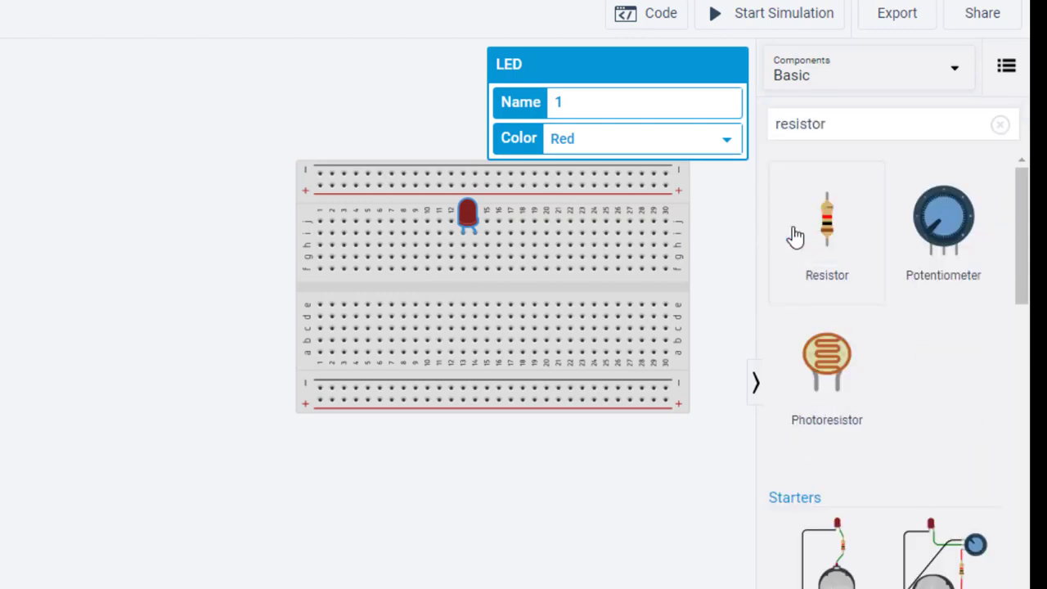
drag(824, 229, 483, 282)
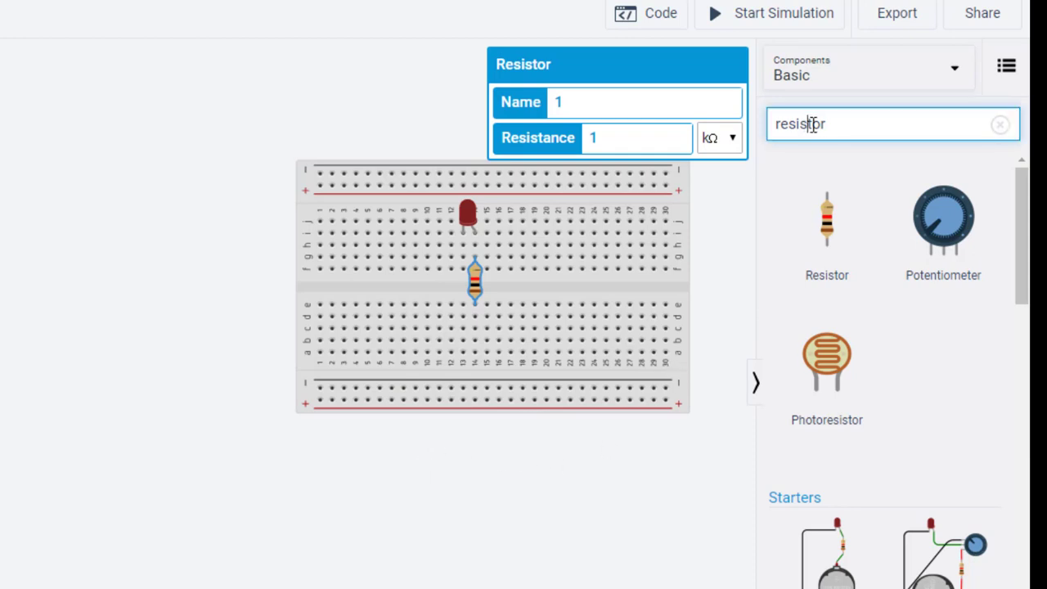
- Search the components for "pow" and place a Power Supply beside the breadboard's left edge
drag(813, 126, 766, 156)
click(767, 156)
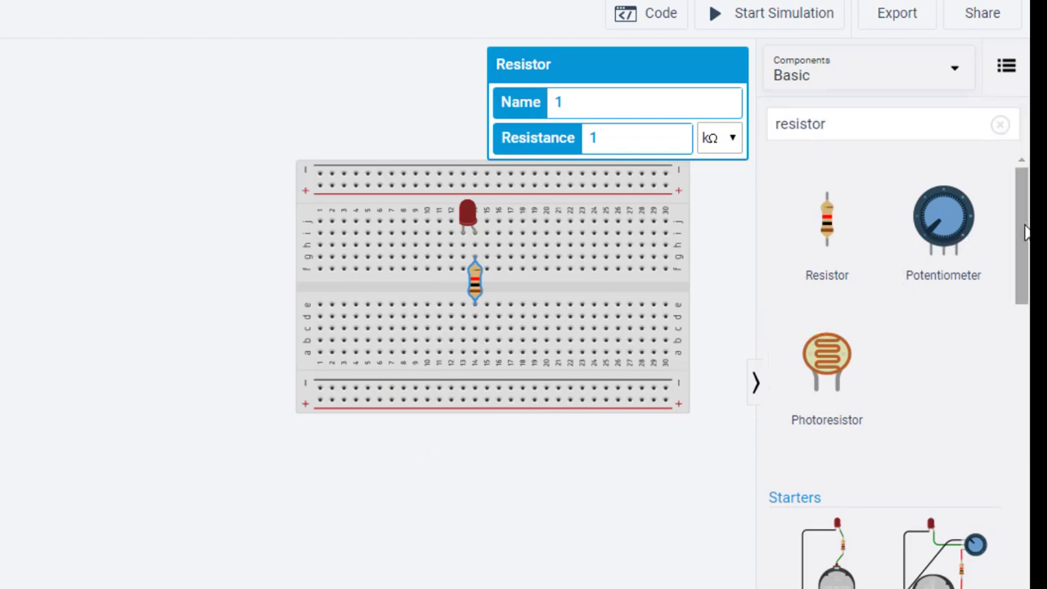
drag(1022, 232, 1014, 205)
click(872, 133)
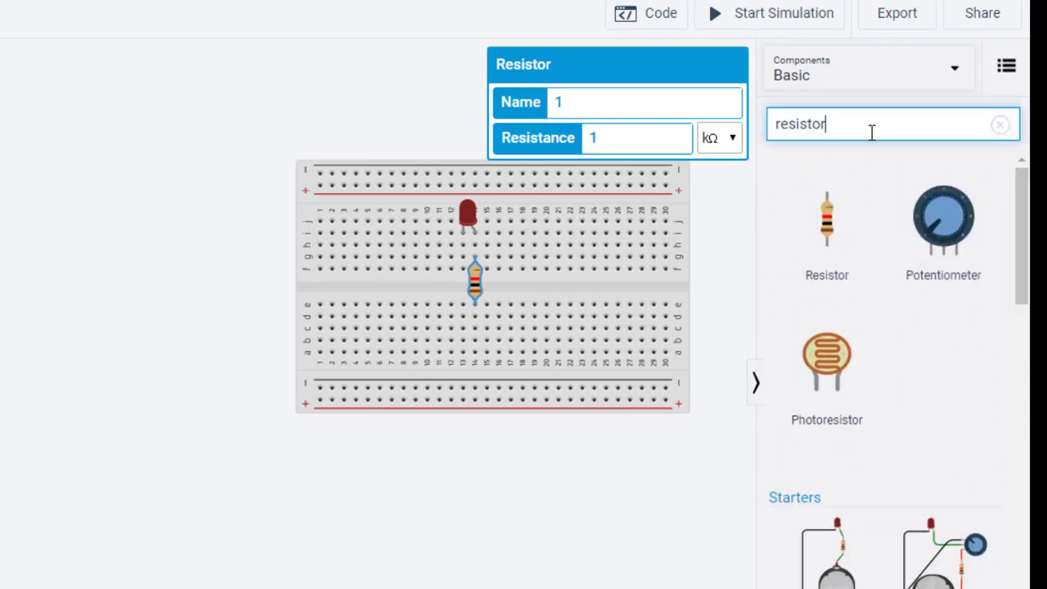
drag(847, 129, 755, 140)
click(754, 140)
click(826, 124)
double_click(826, 123)
text(pow)
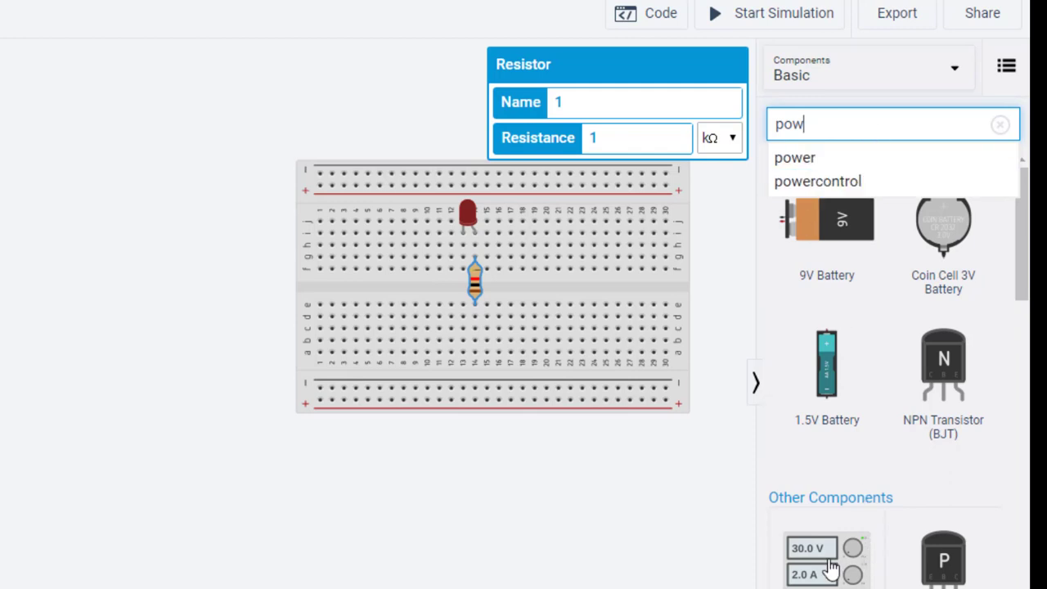
drag(834, 572, 163, 294)
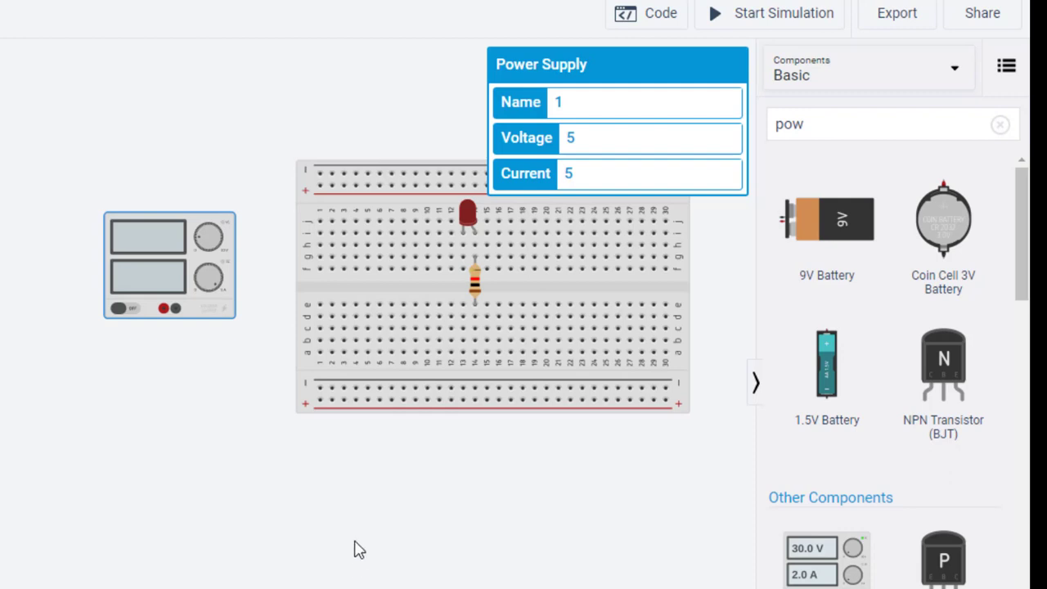
- Wire the power supply's negative terminal to the LED at h13 and its positive terminal to the resistor at d14
click(176, 310)
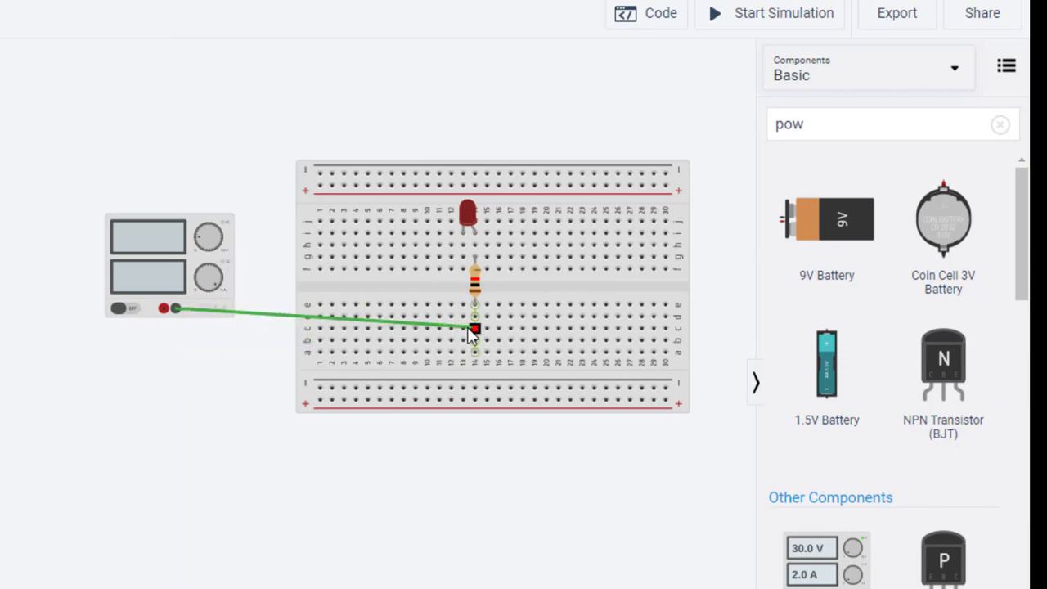
click(459, 250)
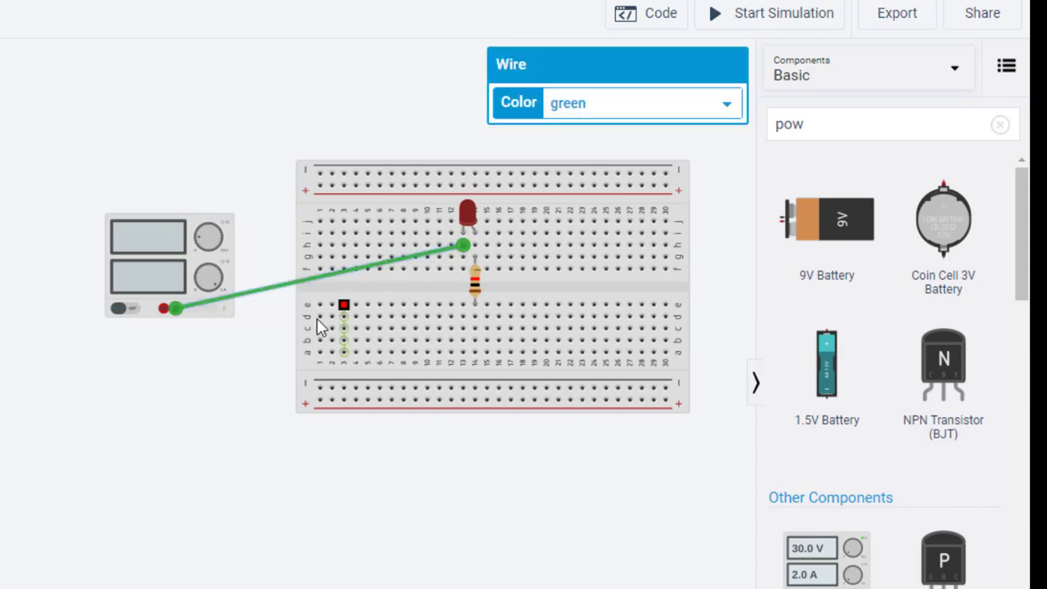
click(163, 309)
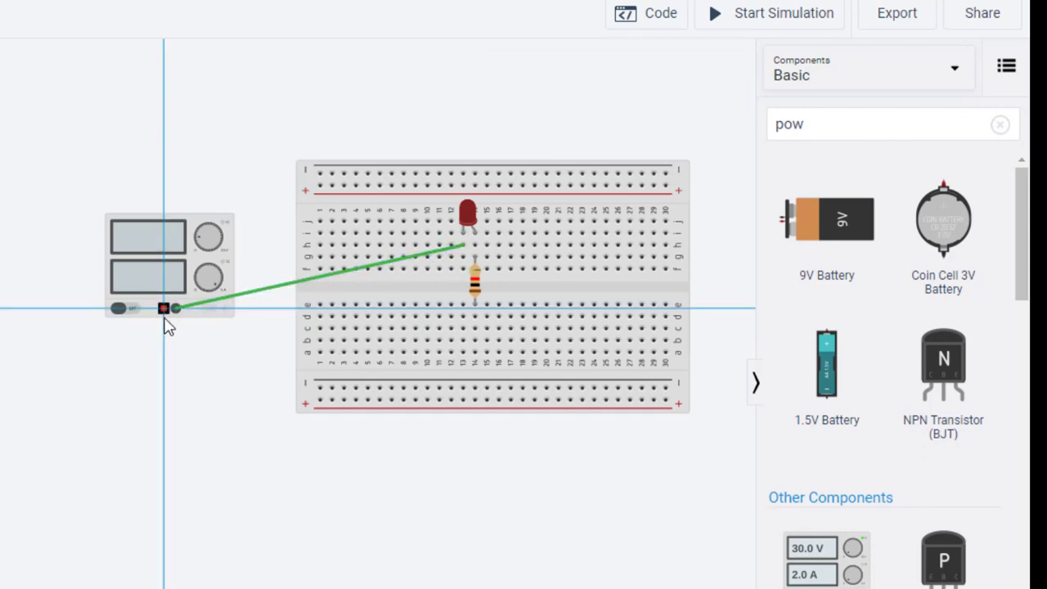
click(475, 318)
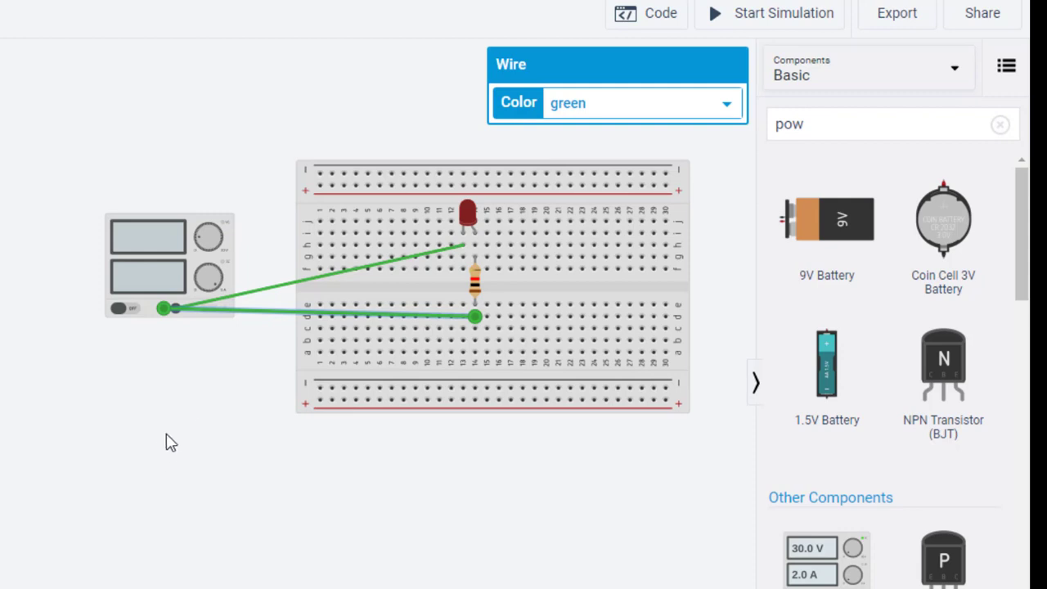
- Start the simulation and set the resistor's resistance to 10 kΩ
click(782, 22)
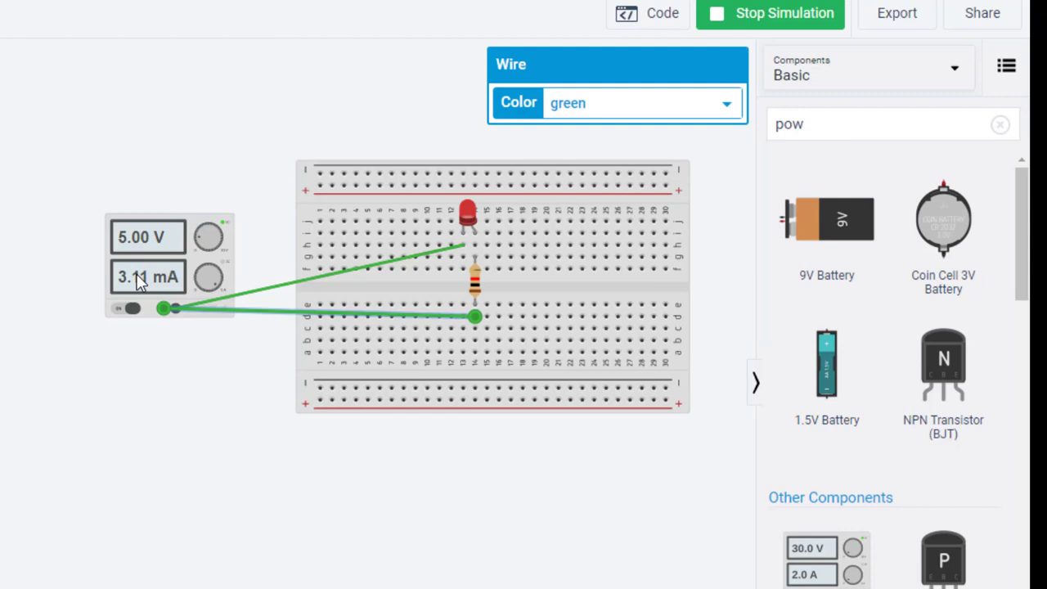
click(476, 283)
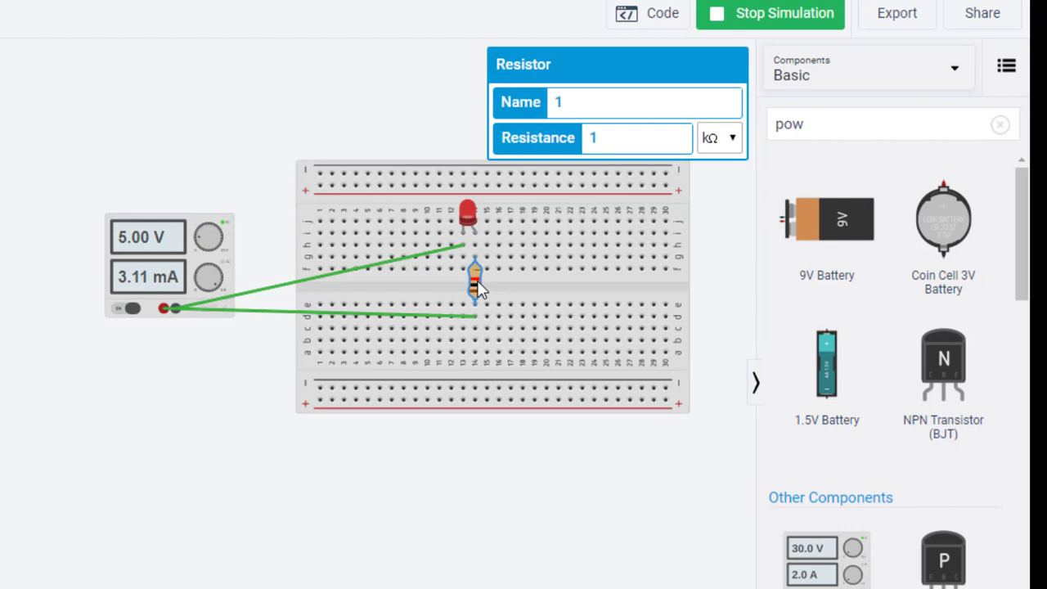
click(615, 141)
text(0)
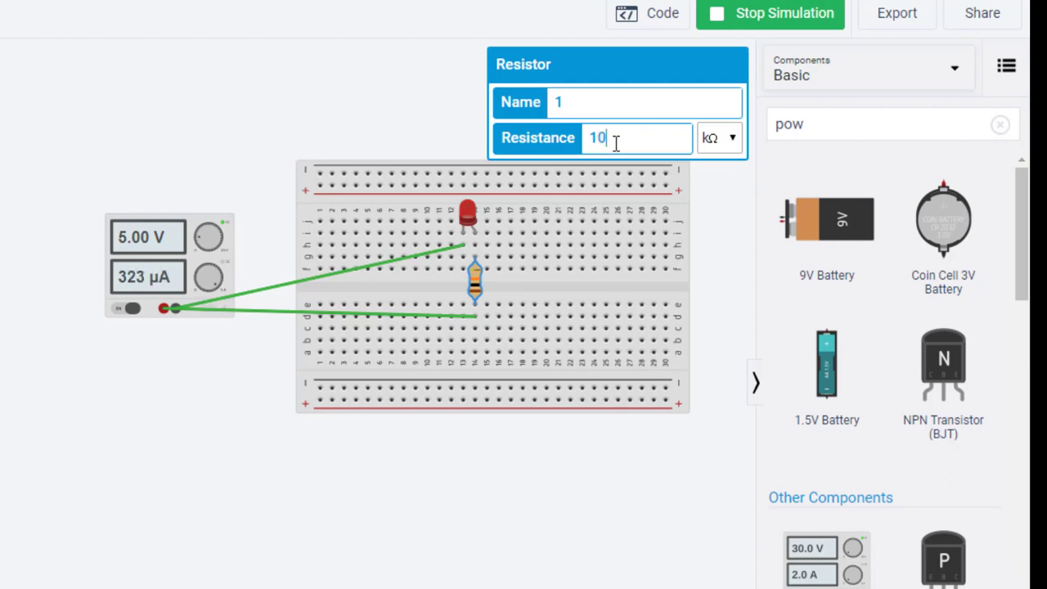
- Change the resistor's unit to Ω, making it 10 Ω, and examine the LED up close
click(713, 139)
click(713, 234)
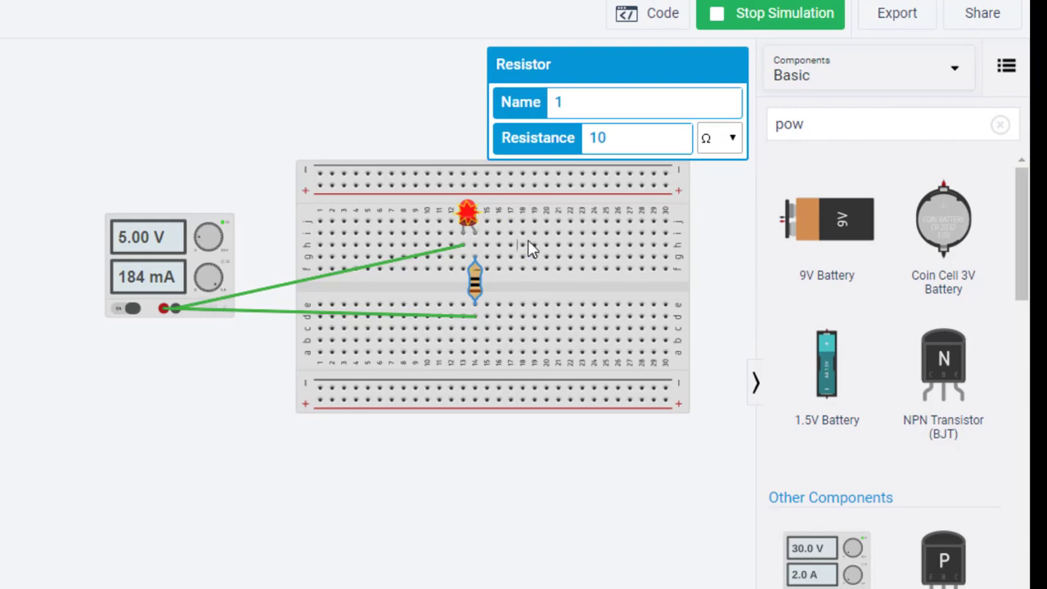
scroll(549, 259, up, 3)
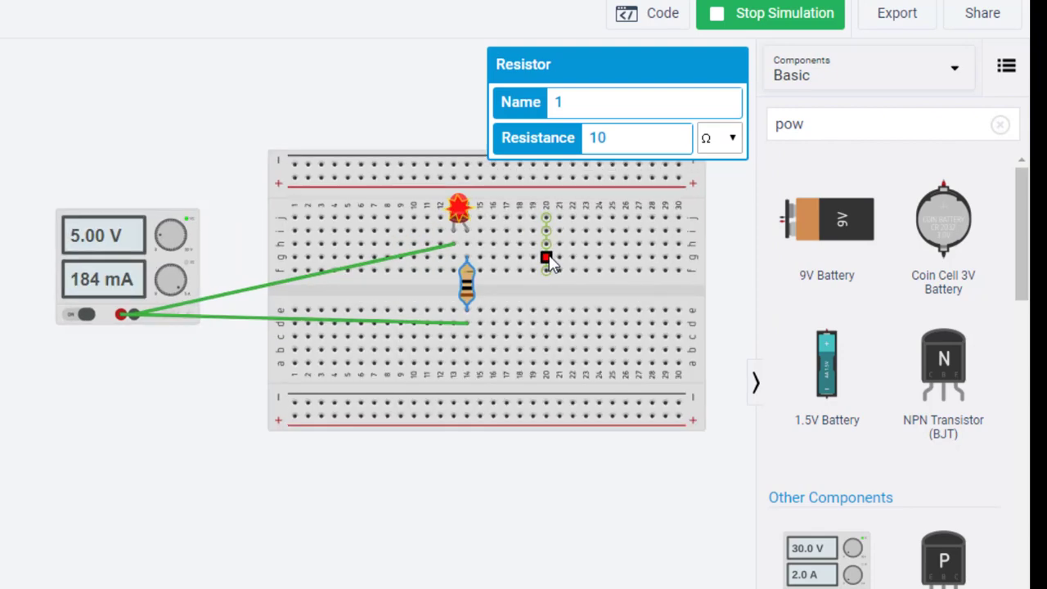
scroll(523, 253, up, 2)
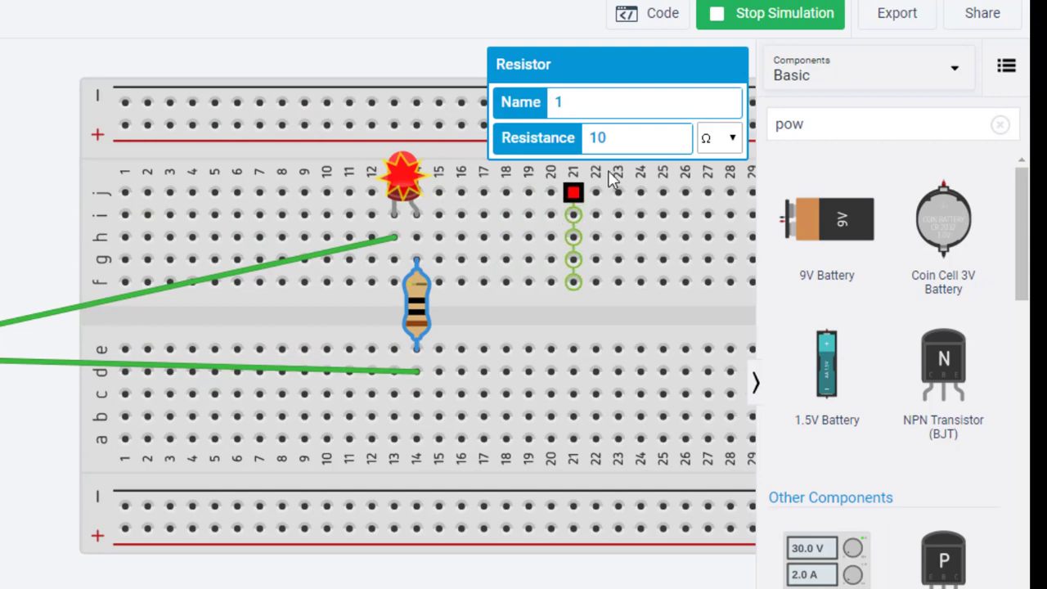
mouse_move(394, 203)
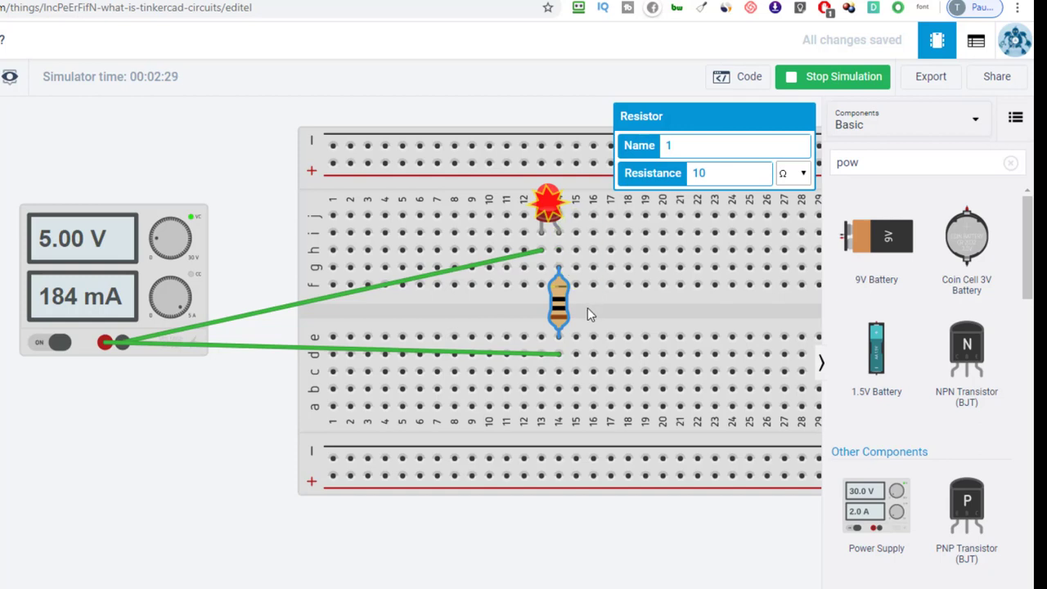
- Set the resistor's resistance to 200 Ω while the simulation runs
click(717, 173)
double_click(694, 172)
text(200)
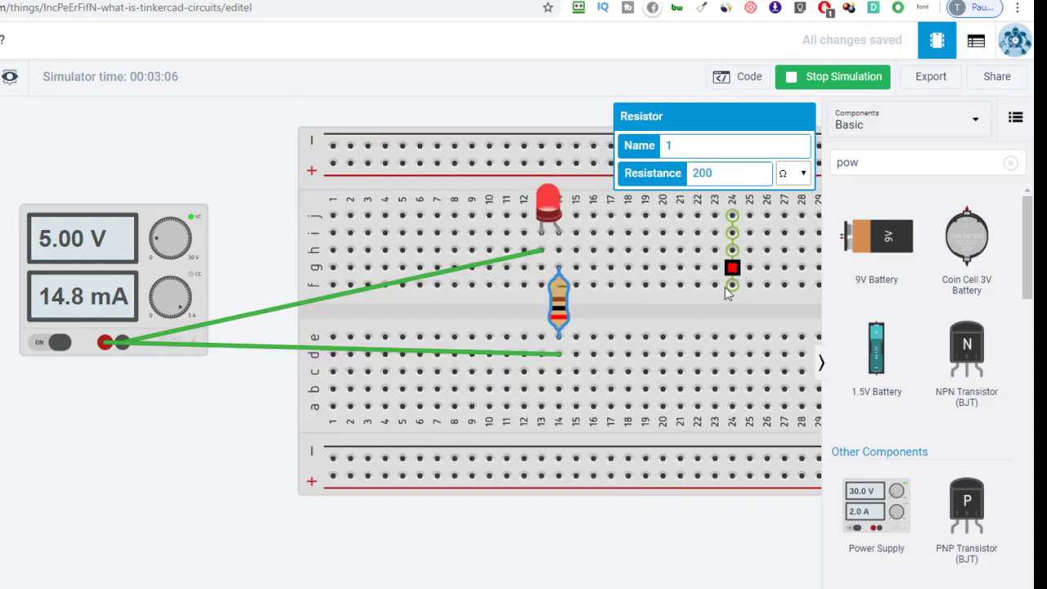
scroll(691, 338, down, 5)
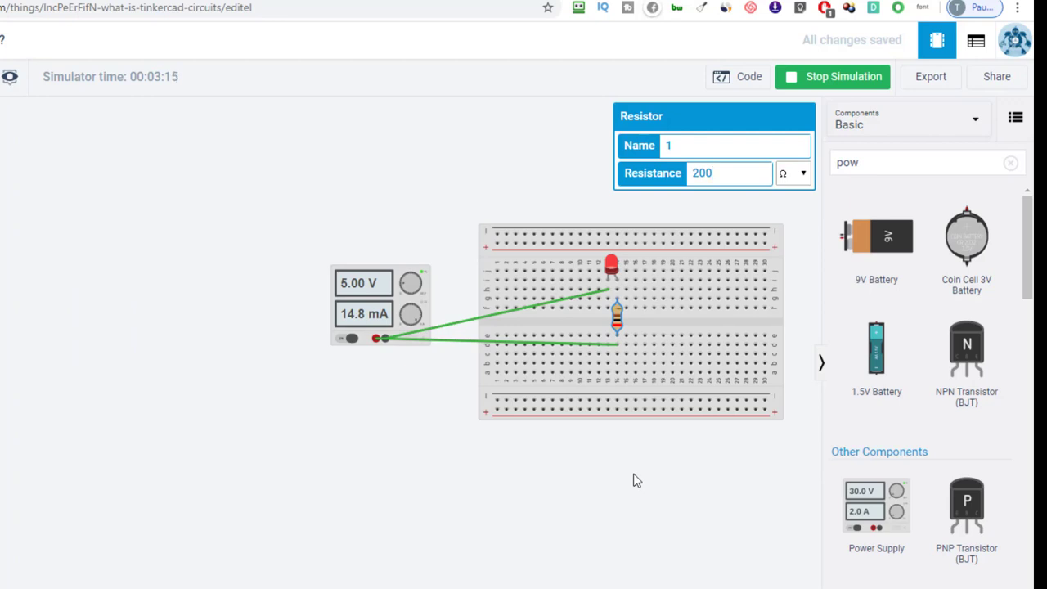
- Stop the simulation and bend the positive wire with a corner point directly below the power supply's terminal
click(447, 347)
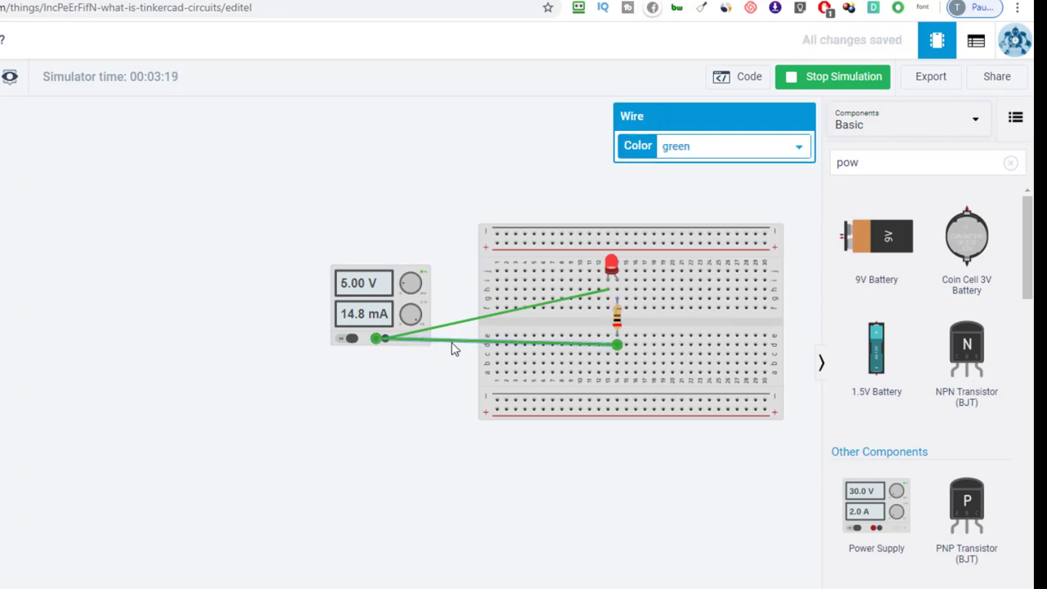
click(813, 82)
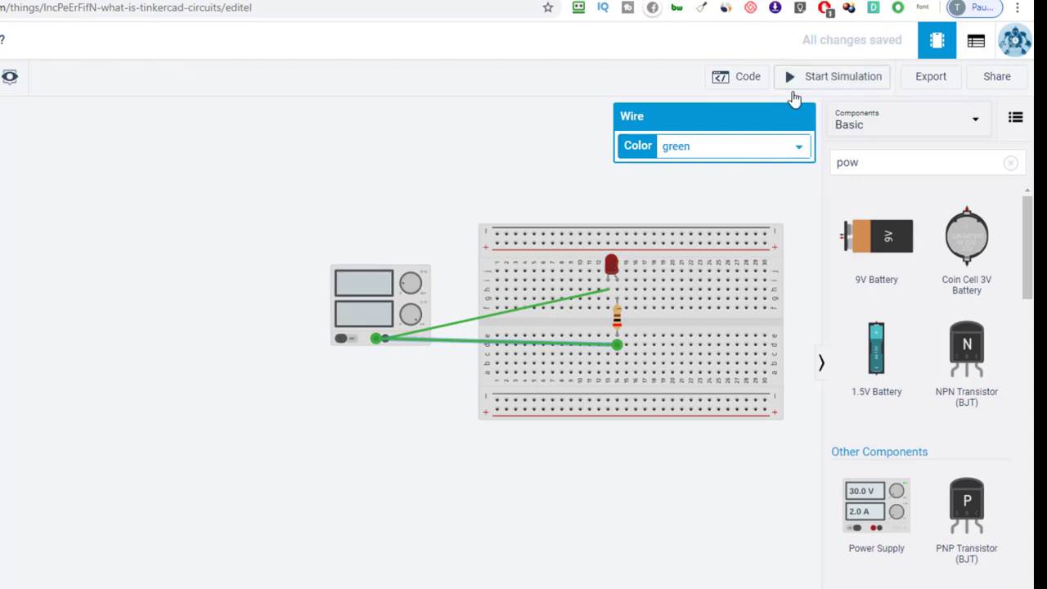
click(450, 341)
drag(450, 342, 376, 373)
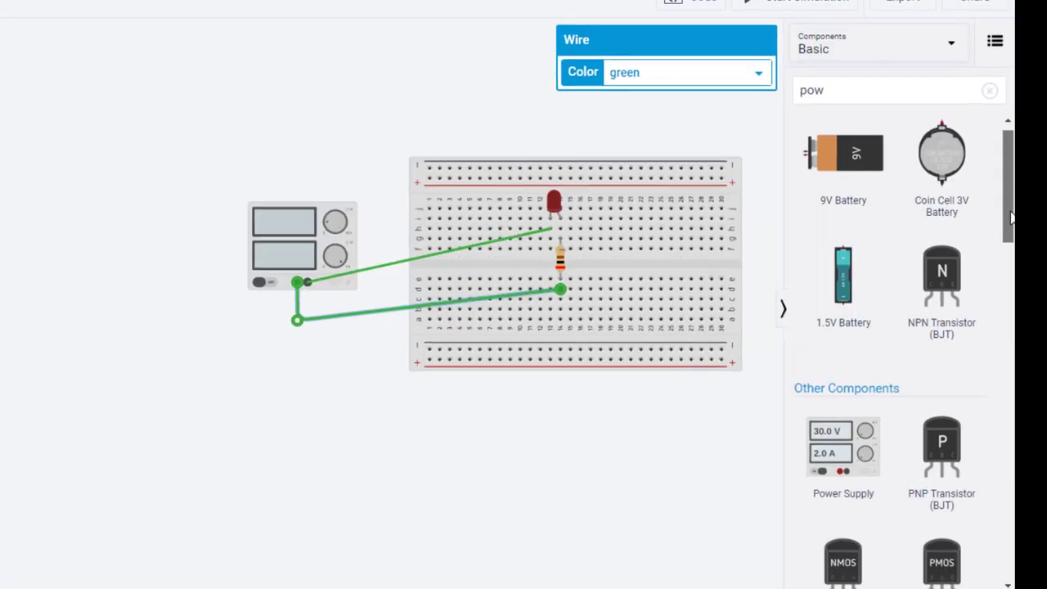
- Display the full Basic components category instead of the search results
click(821, 44)
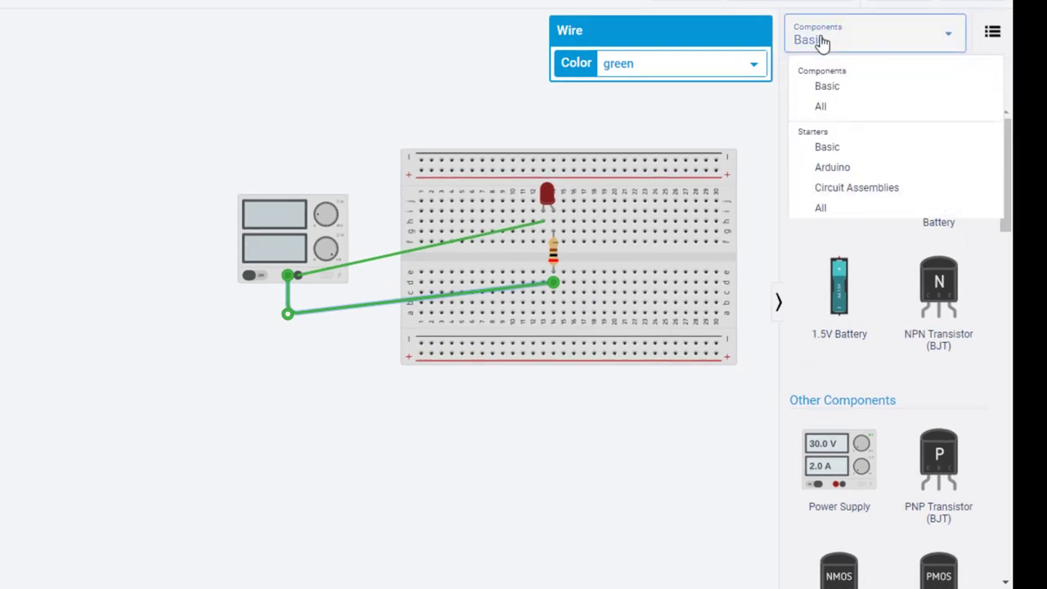
click(830, 90)
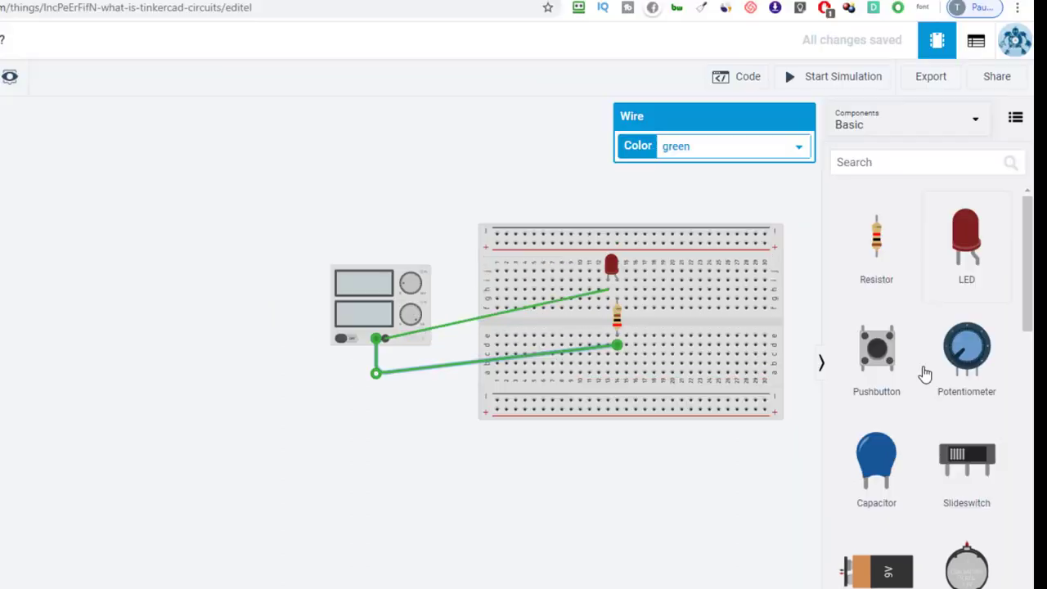
- Look through the Basic components, switch the library to all components, and browse that list as well
drag(1027, 309, 1010, 472)
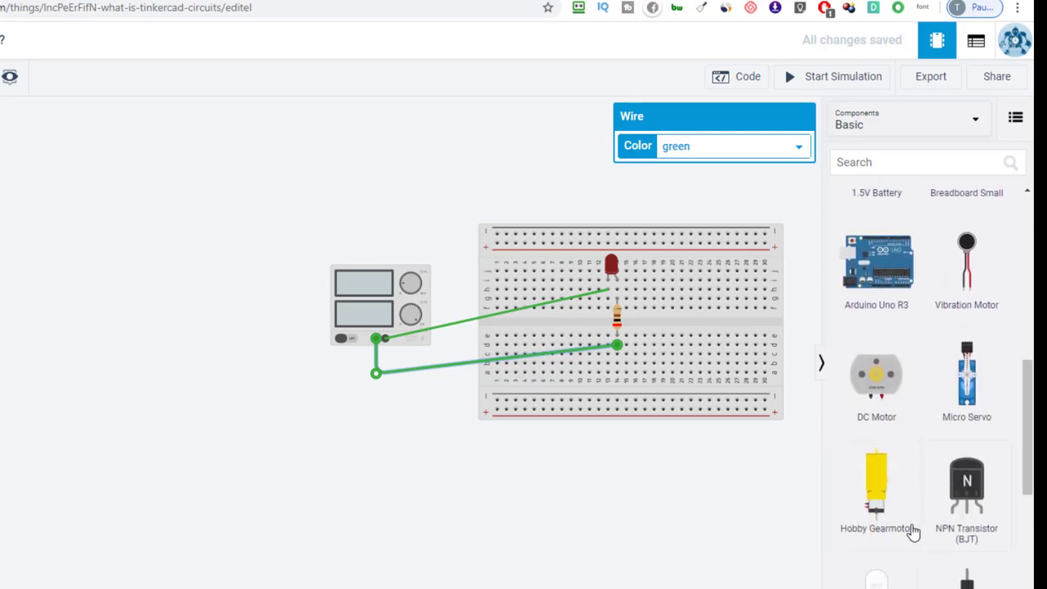
drag(1028, 458, 1030, 568)
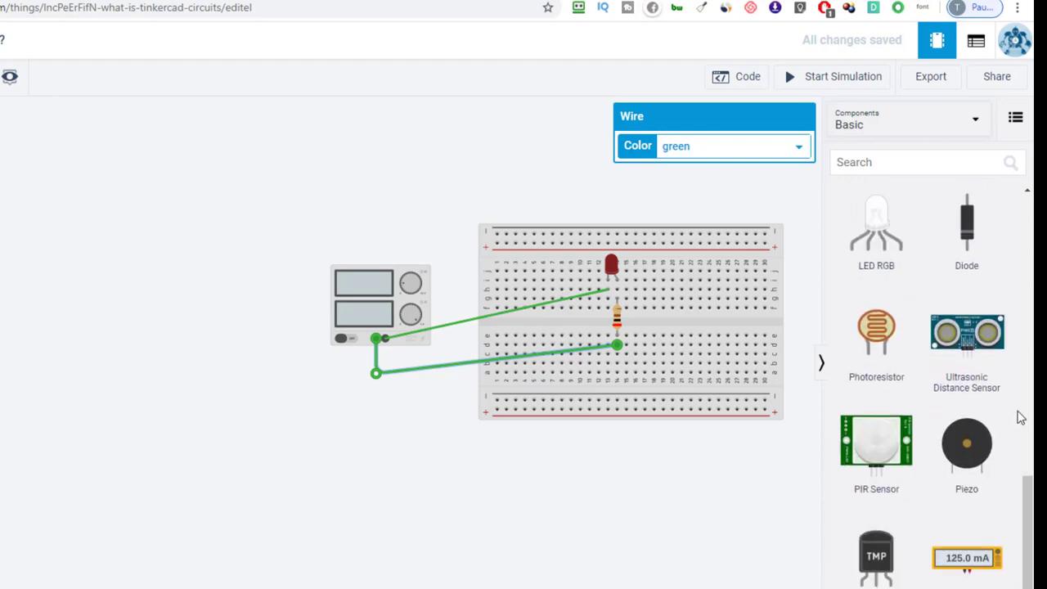
click(881, 131)
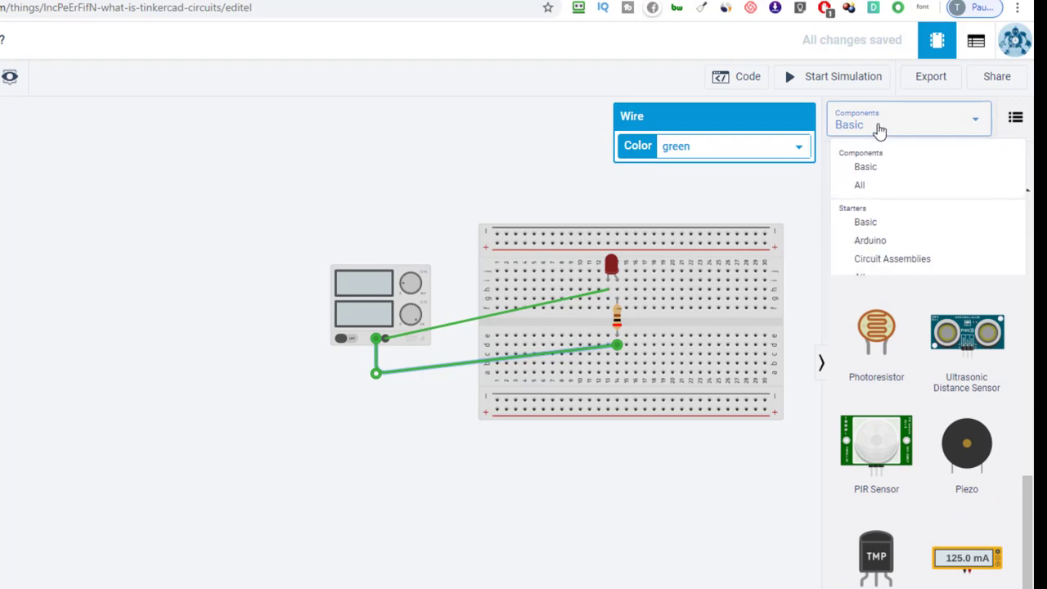
click(865, 188)
mouse_move(1027, 217)
mouse_down()
mouse_move(1026, 568)
mouse_move(1023, 206)
mouse_up()
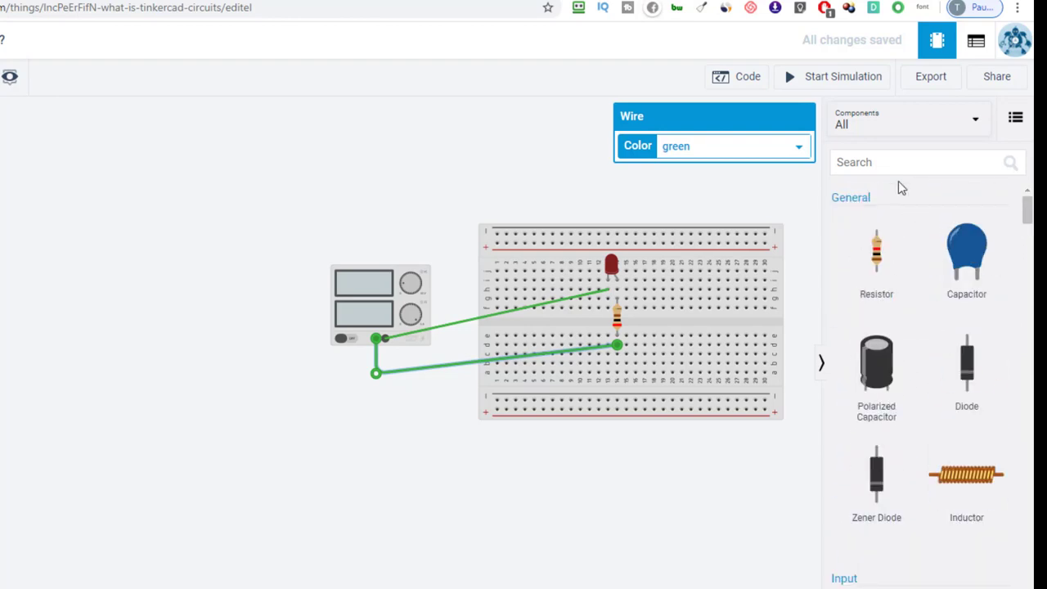
- List the Basic starters and place an LED Light Up circuit in the empty area beside the power supply
click(878, 118)
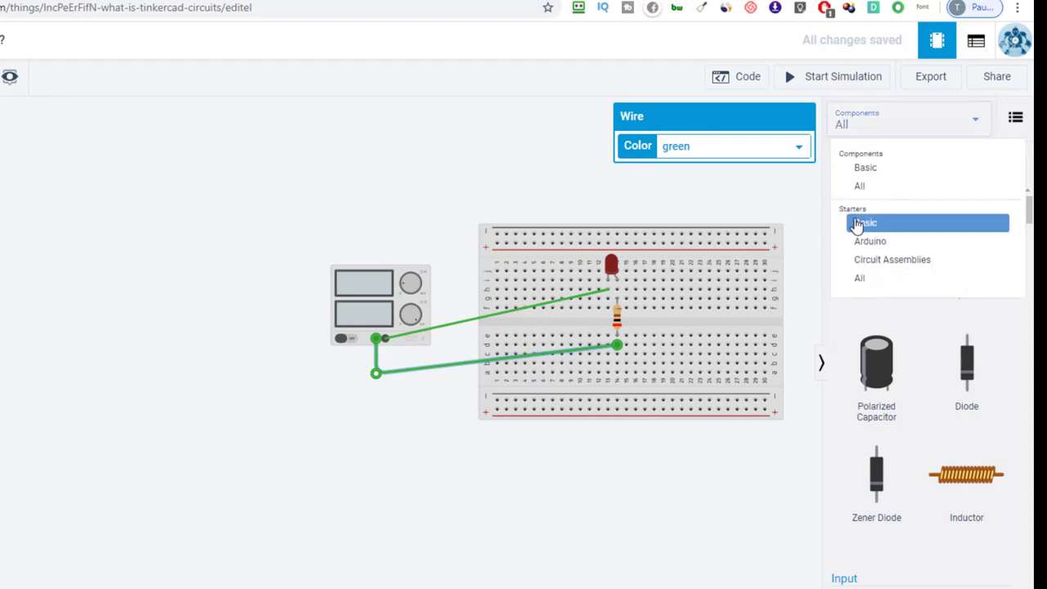
click(880, 224)
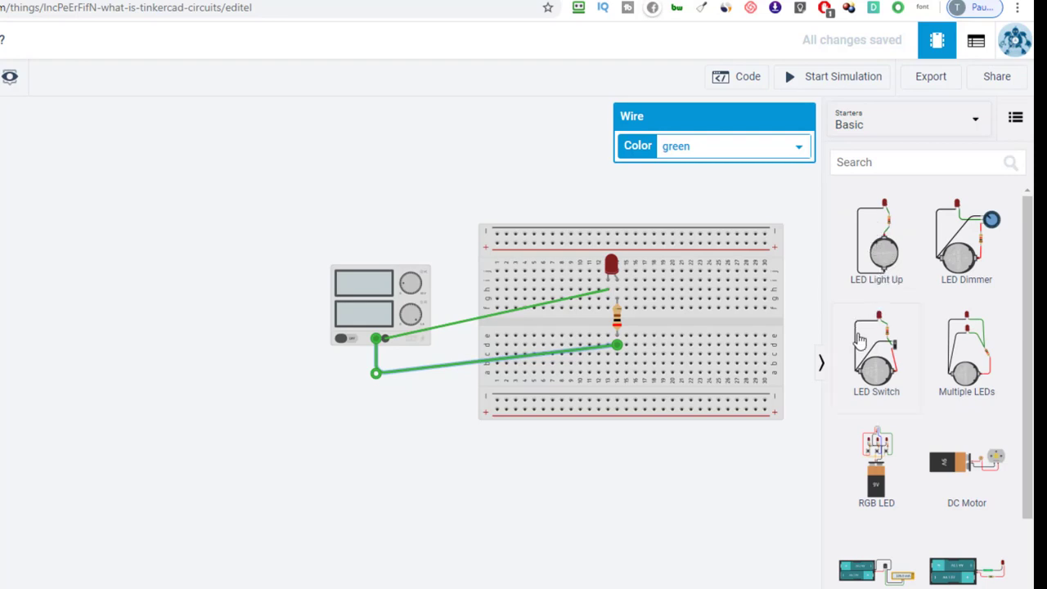
click(883, 255)
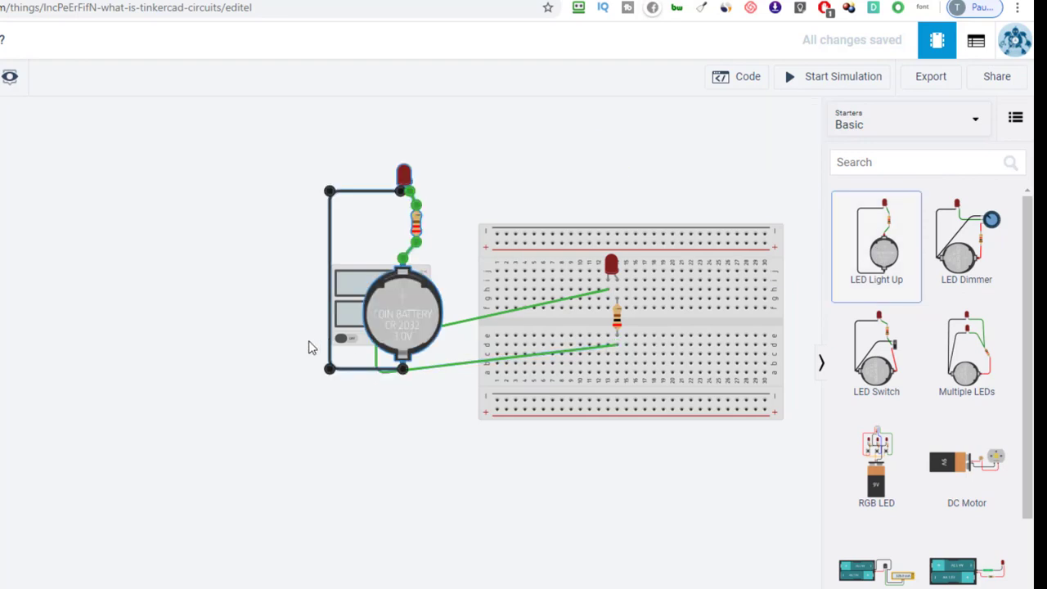
click(202, 370)
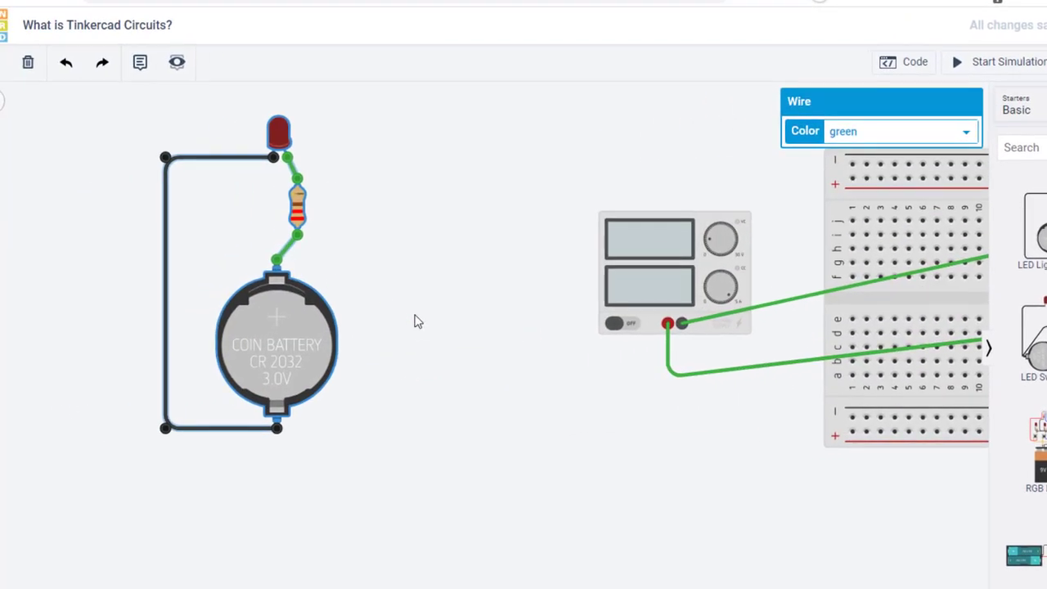
drag(497, 369, 621, 385)
- Run the simulation to watch the coin battery LED circuit alongside the breadboard circuit, and stop it
scroll(466, 374, up, 2)
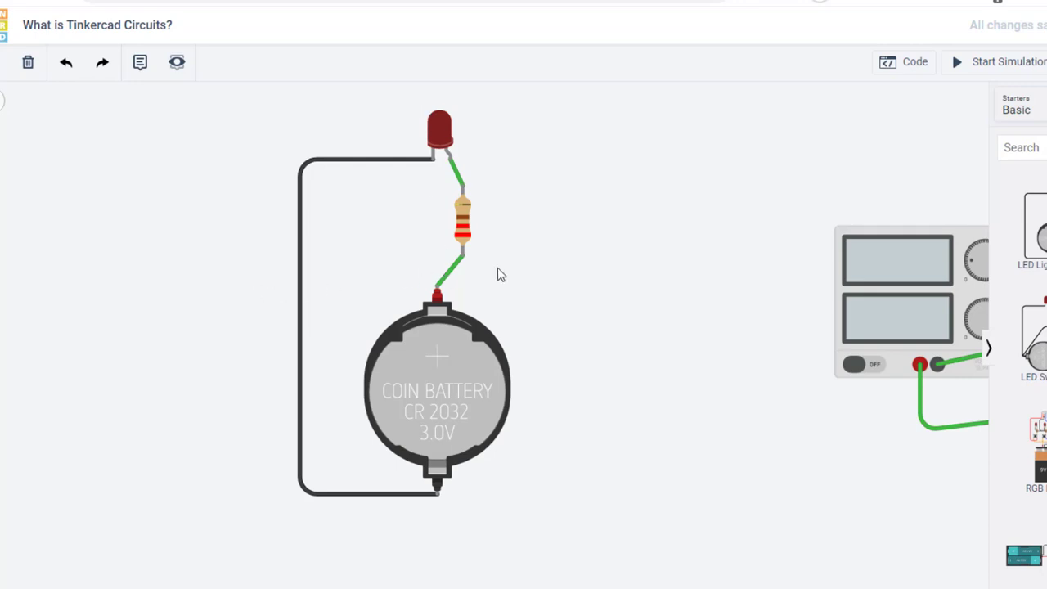
click(1004, 65)
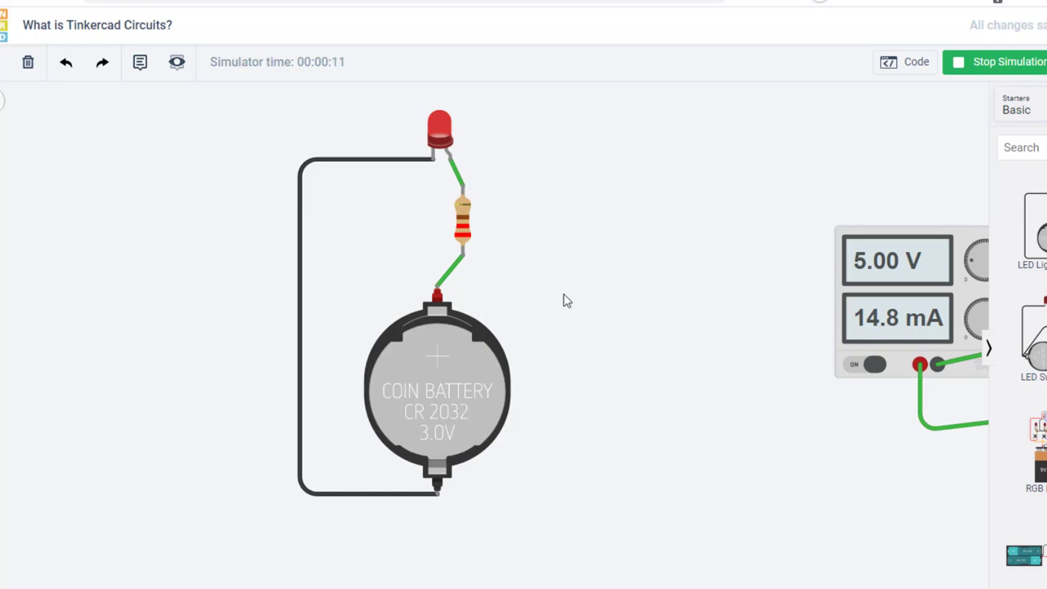
scroll(570, 318, down, 5)
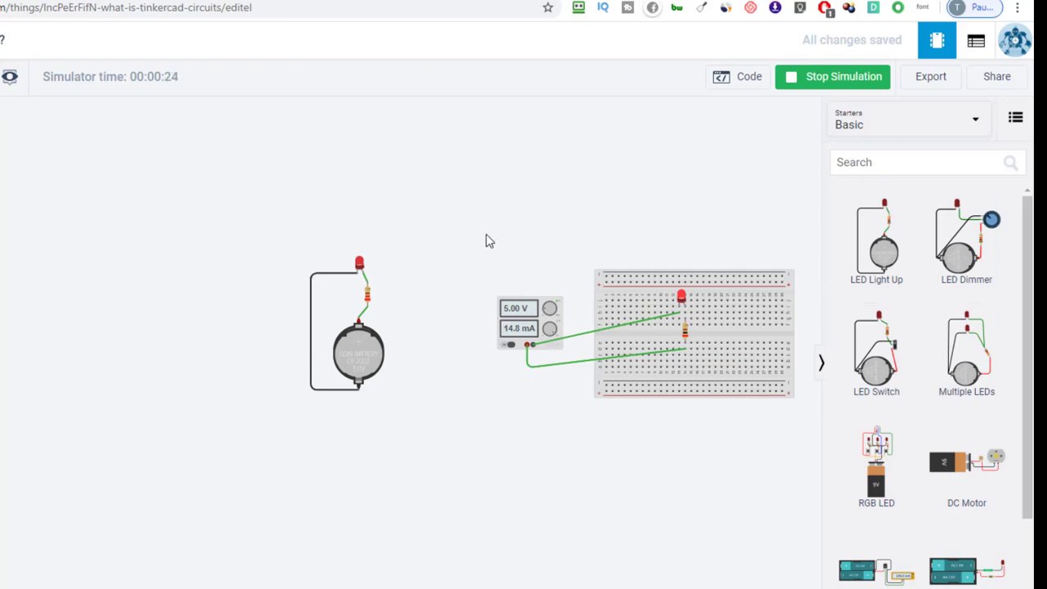
click(815, 81)
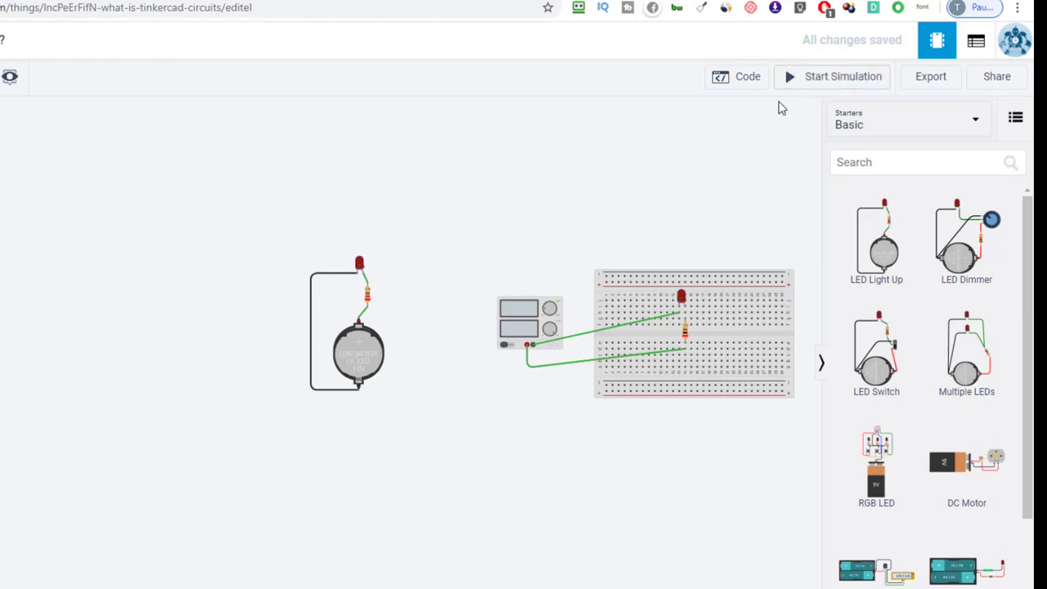
- Delete both existing circuits completely and place the RGB LED starter circuit in the empty workspace
drag(250, 223, 810, 443)
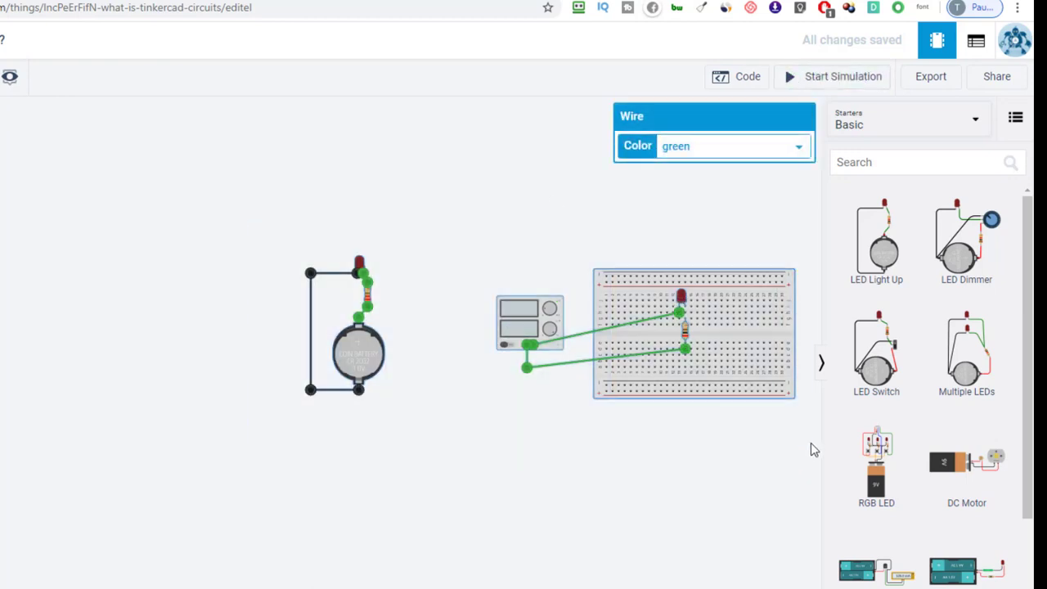
key(Delete)
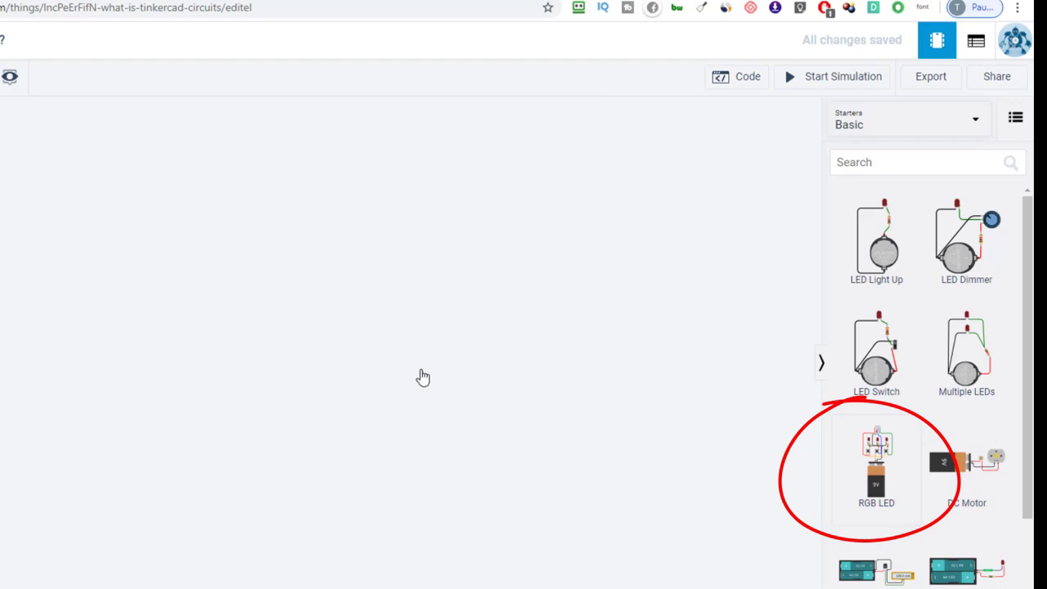
mouse_move(426, 382)
mouse_down()
mouse_move(437, 383)
mouse_move(380, 394)
mouse_up()
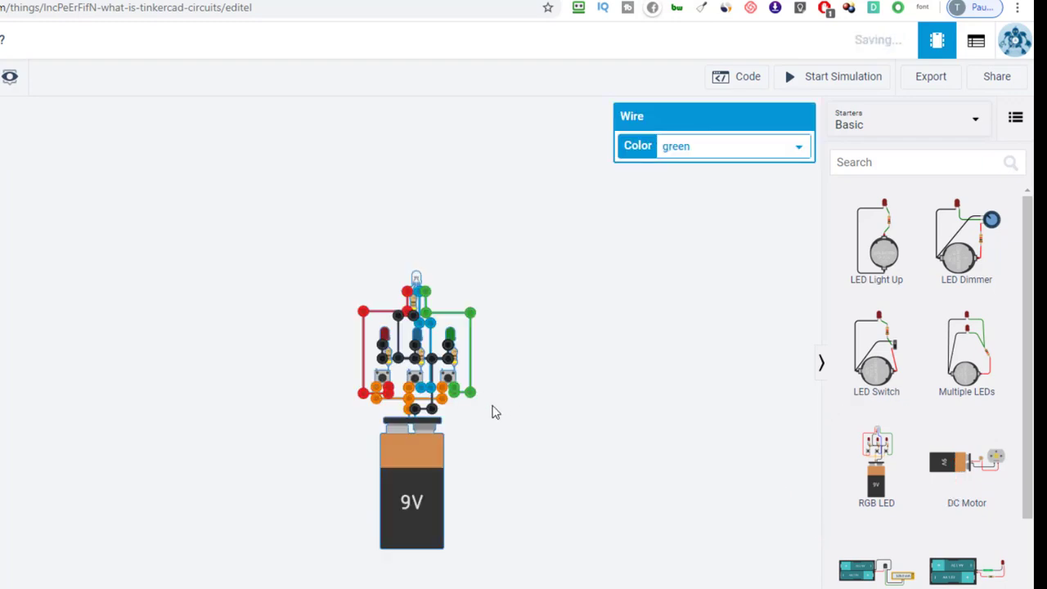
click(550, 476)
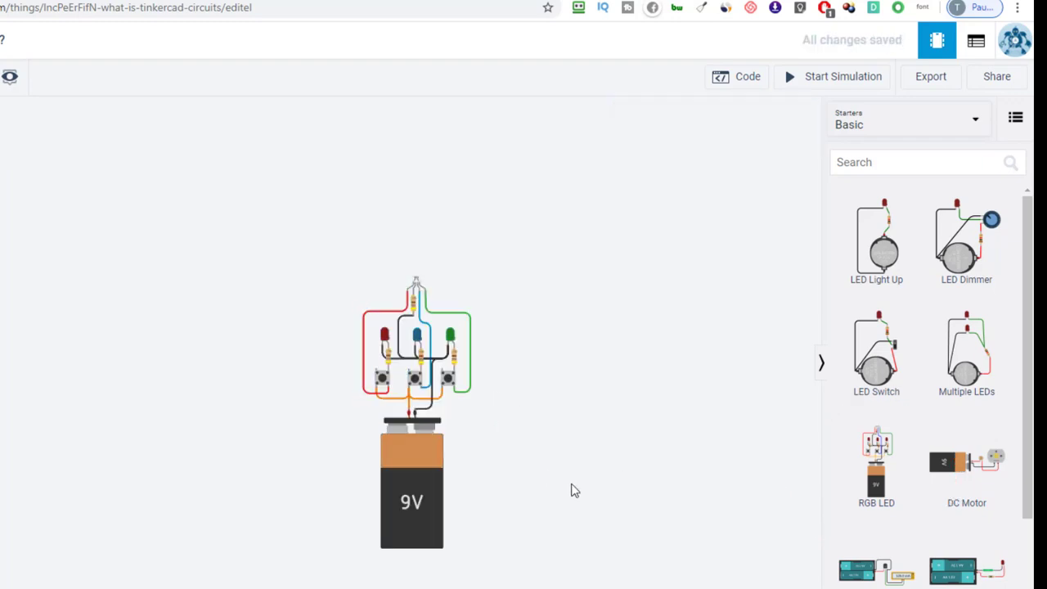
- Start the simulation and test the green, blue and red pushbuttons of the RGB LED circuit
scroll(565, 485, up, 2)
scroll(507, 488, up, 1)
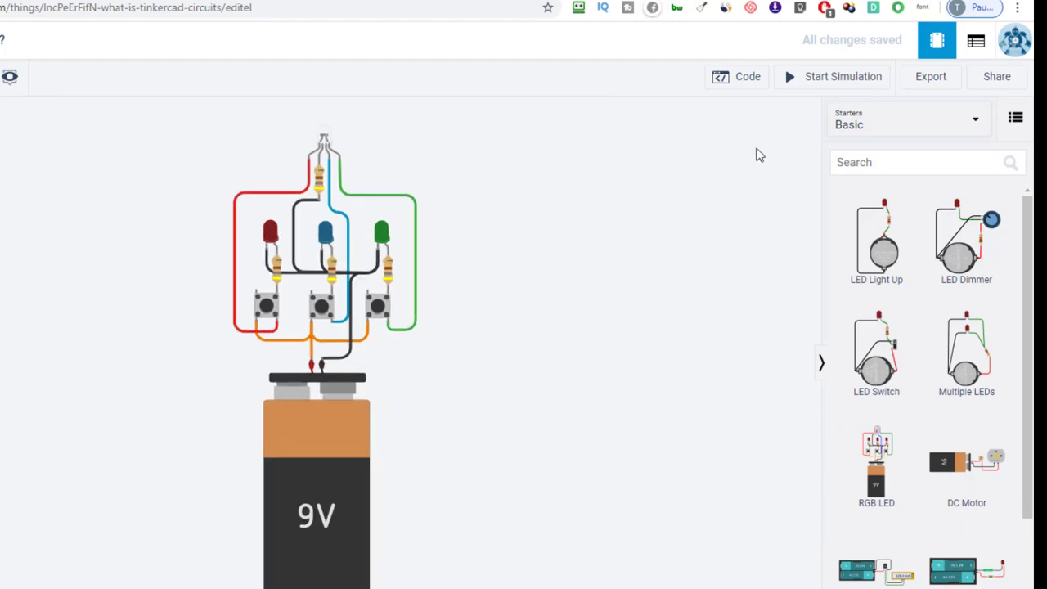
click(847, 79)
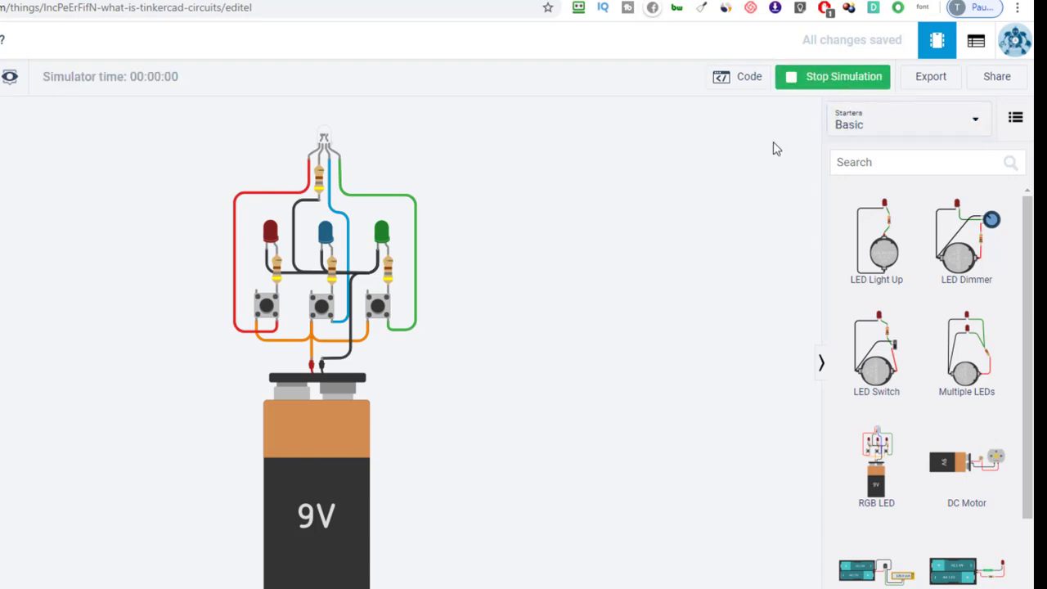
click(377, 311)
click(378, 311)
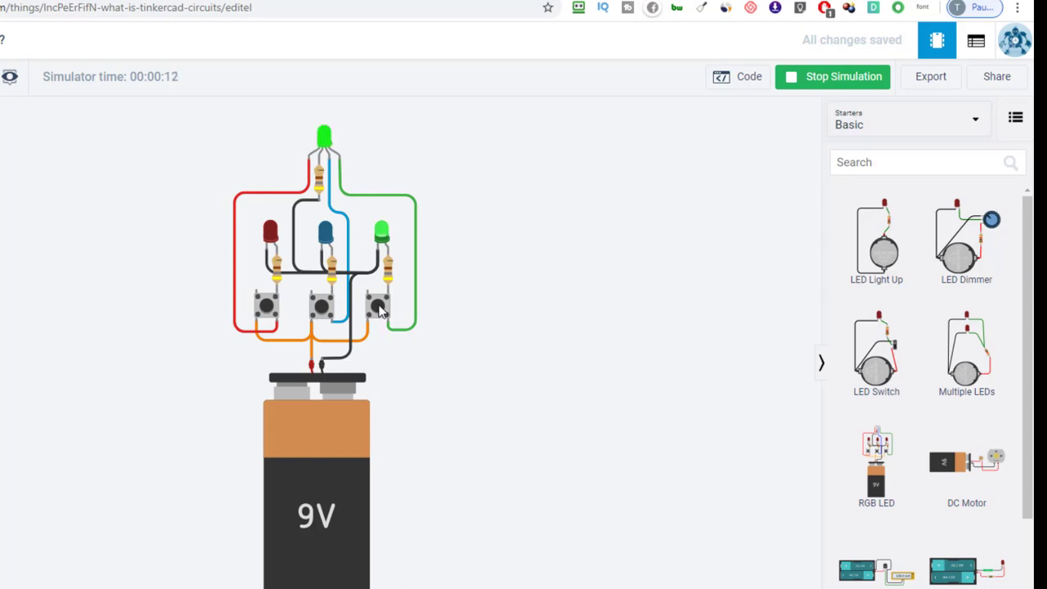
drag(378, 309, 343, 311)
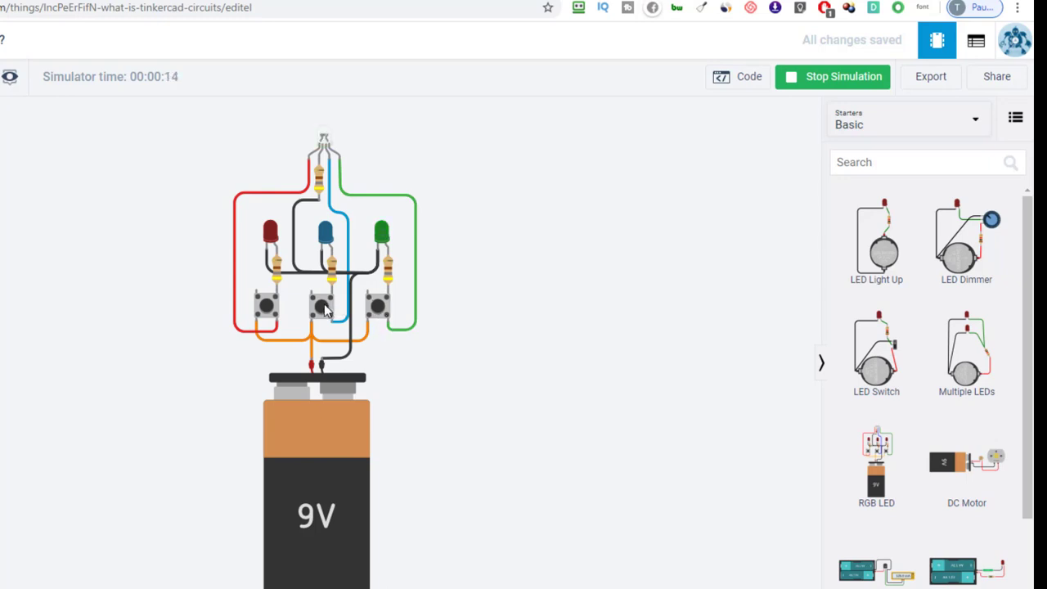
click(325, 305)
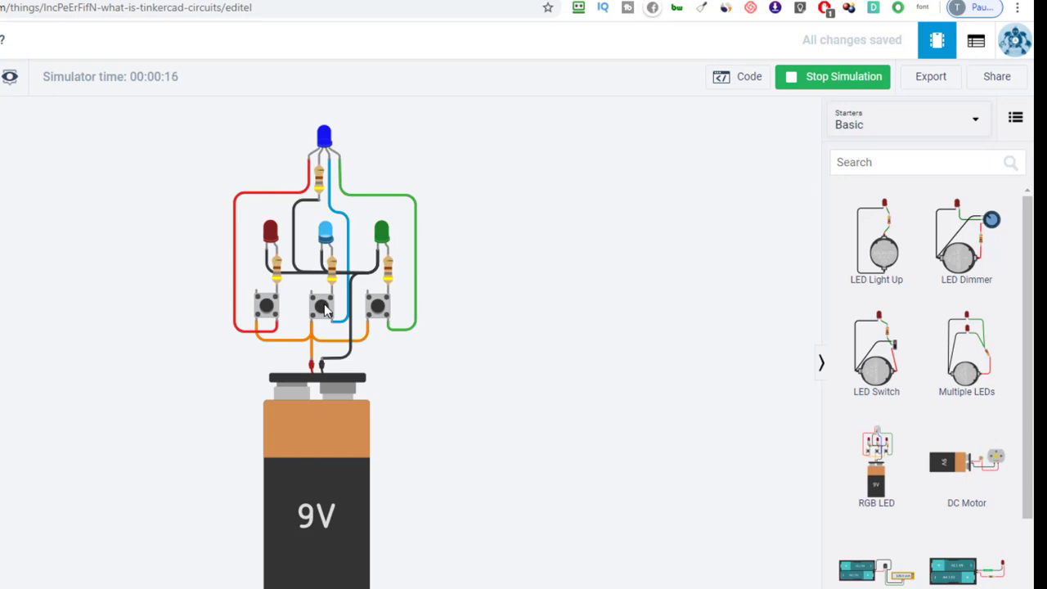
click(268, 309)
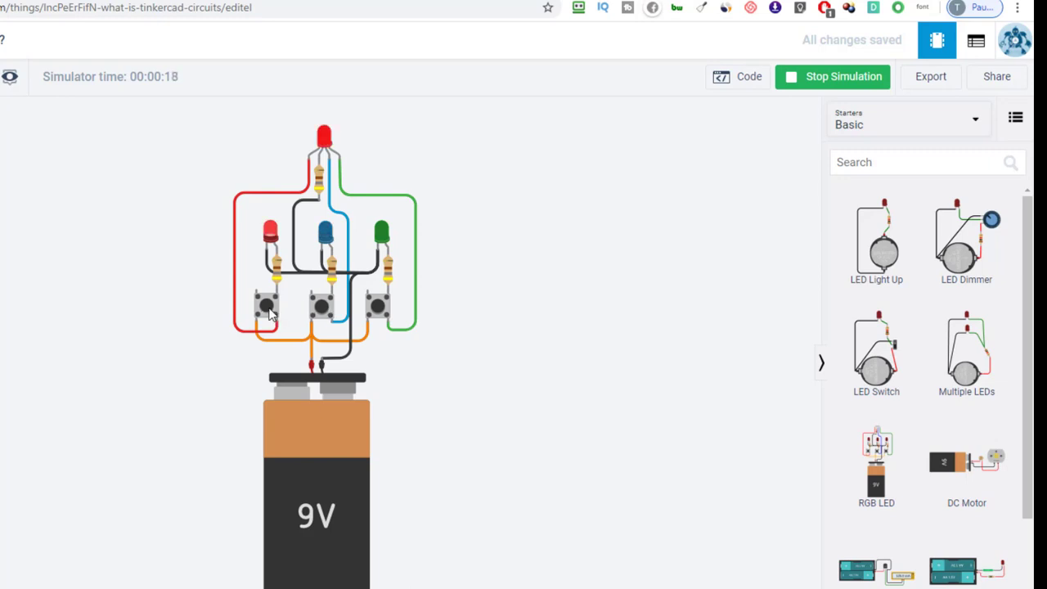
drag(270, 314, 267, 308)
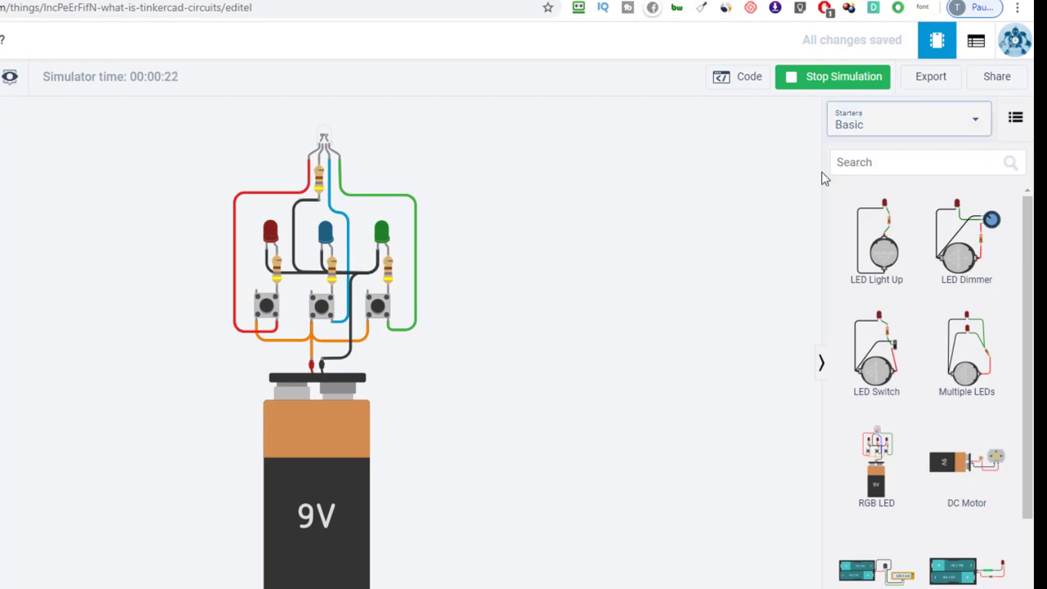
click(380, 309)
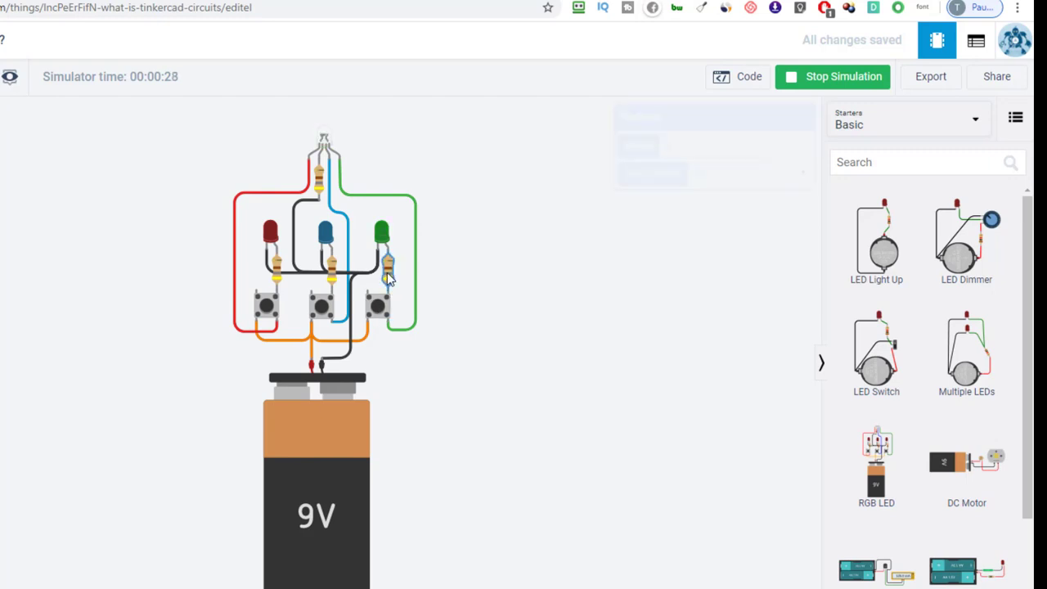
- Set the green LED's resistor to 900 Ω and test the green LED's pushbutton
click(388, 266)
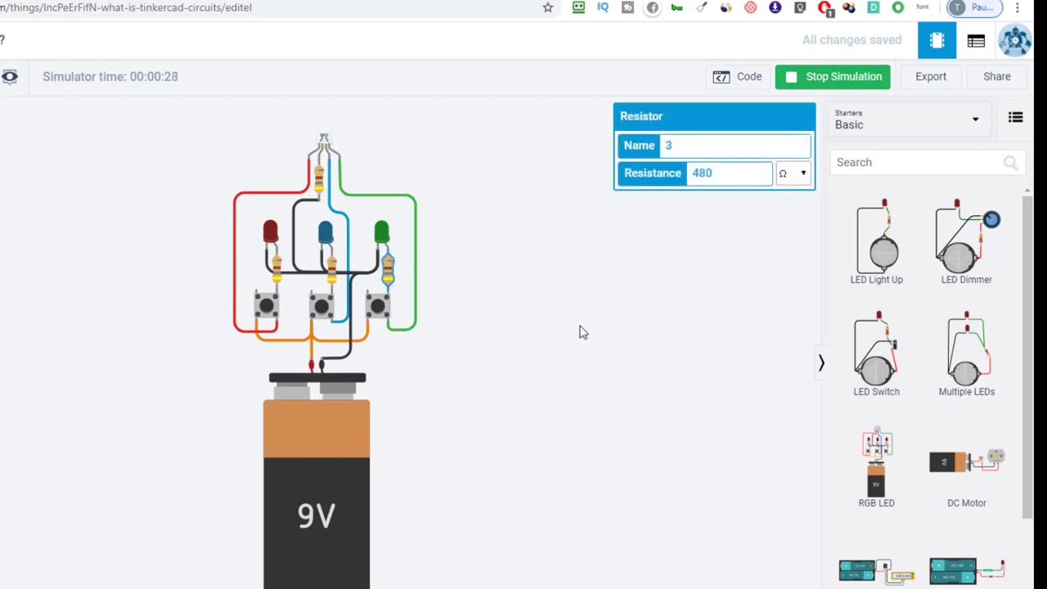
double_click(704, 173)
text(900)
click(378, 307)
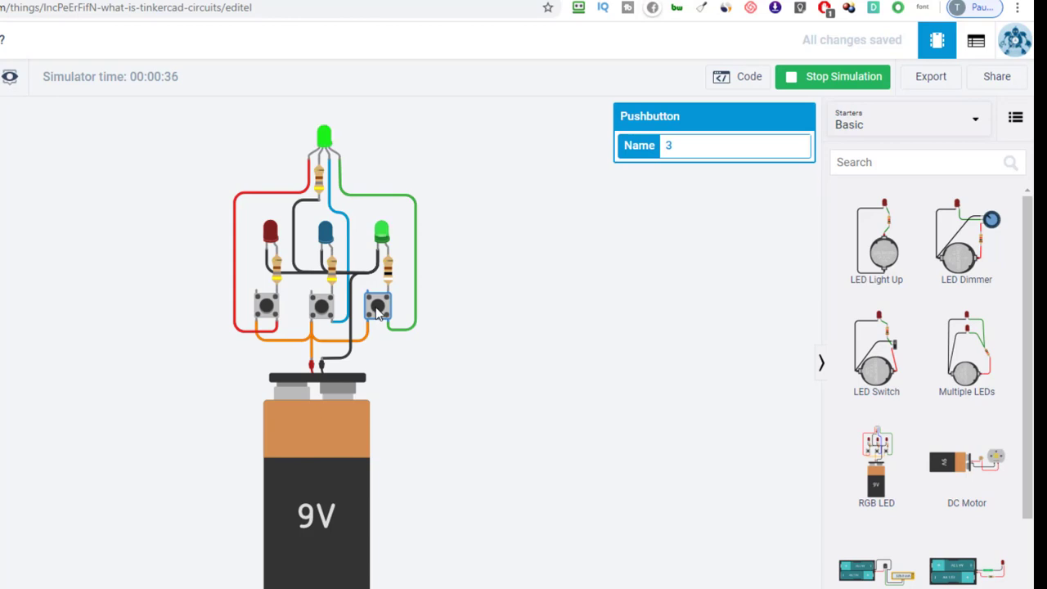
click(378, 308)
click(377, 307)
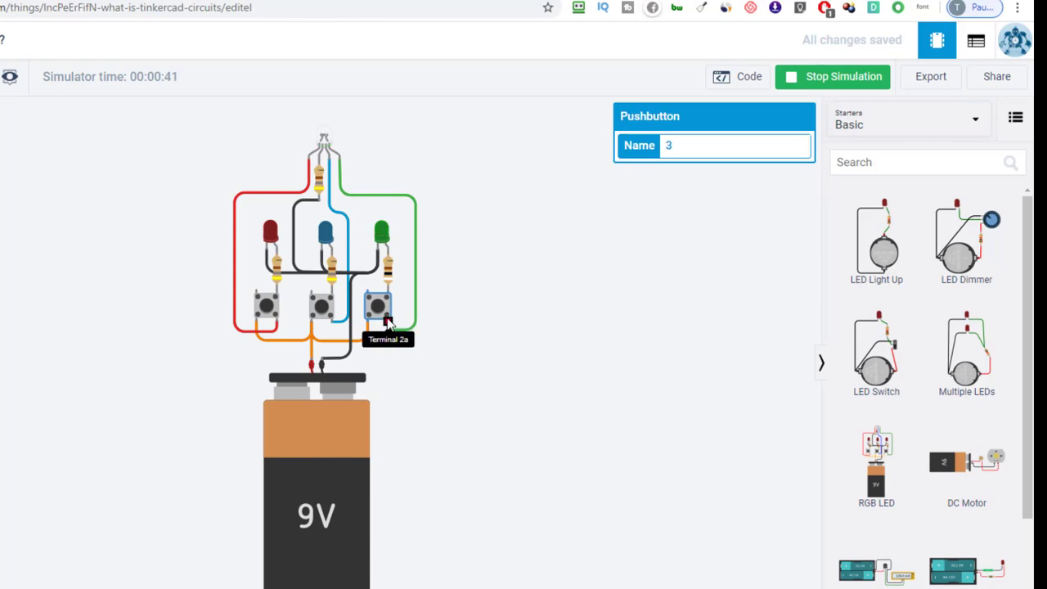
- Raise the green LED's resistor to 1900 Ω and operate its pushbutton again
click(387, 265)
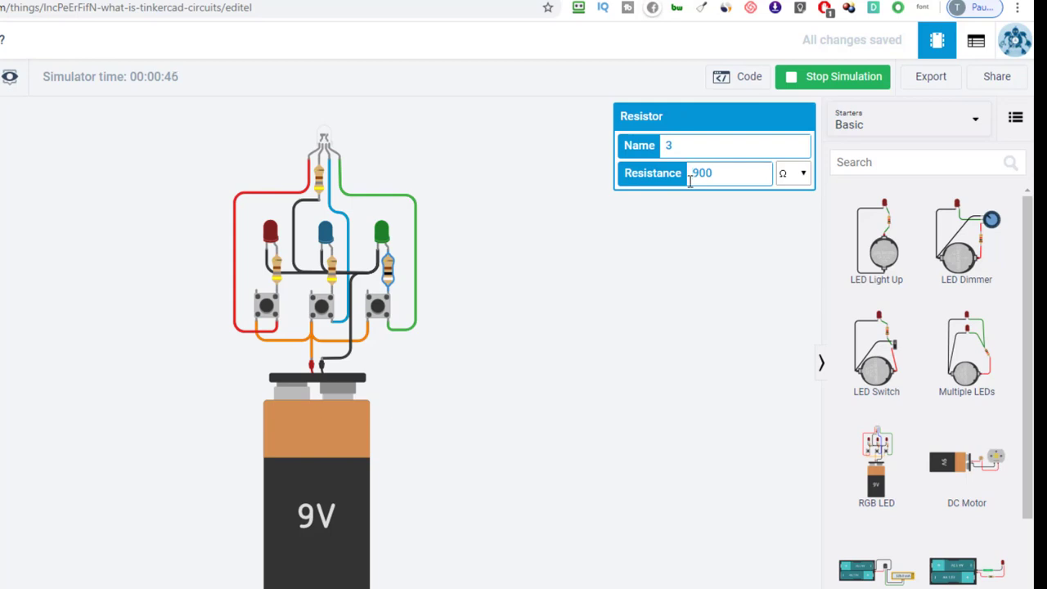
click(378, 307)
click(377, 307)
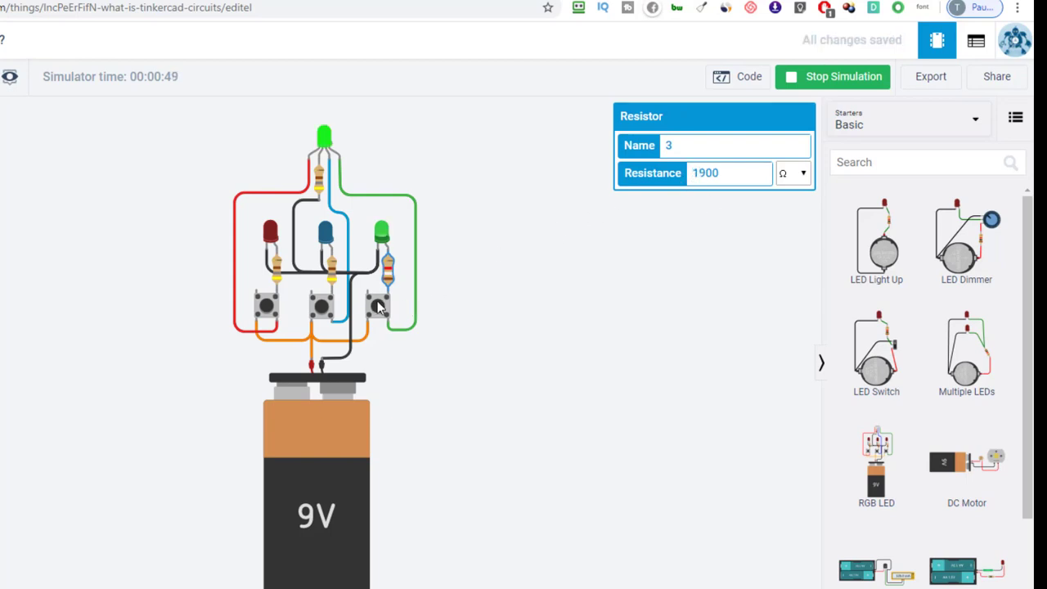
- Set the green LED's resistor to 10000 Ω while the simulation runs
click(717, 175)
key(BackSpace)
key(BackSpace)
key(BackSpace)
text(0000)
click(522, 333)
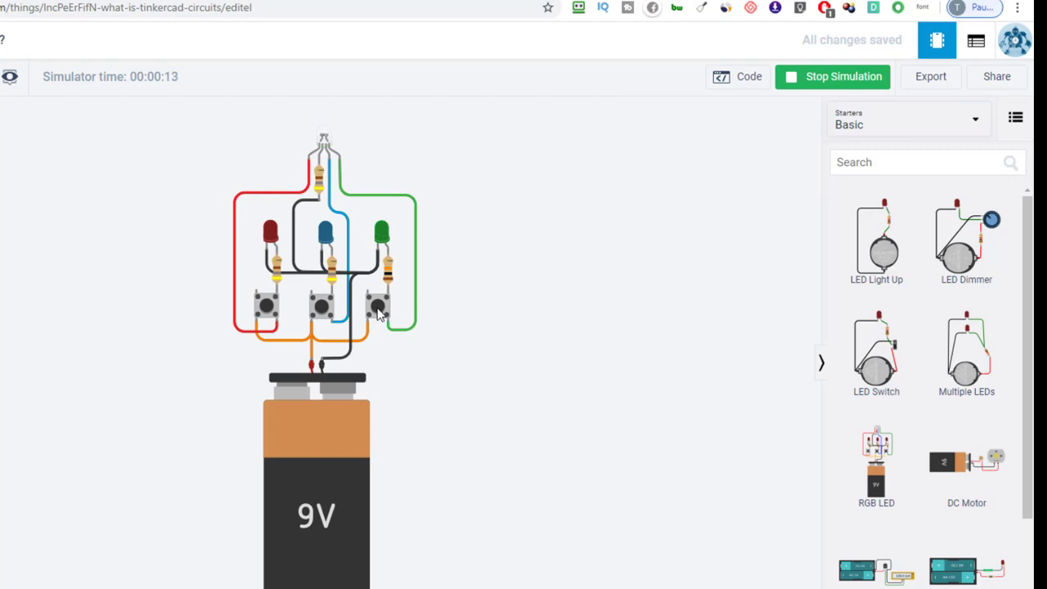
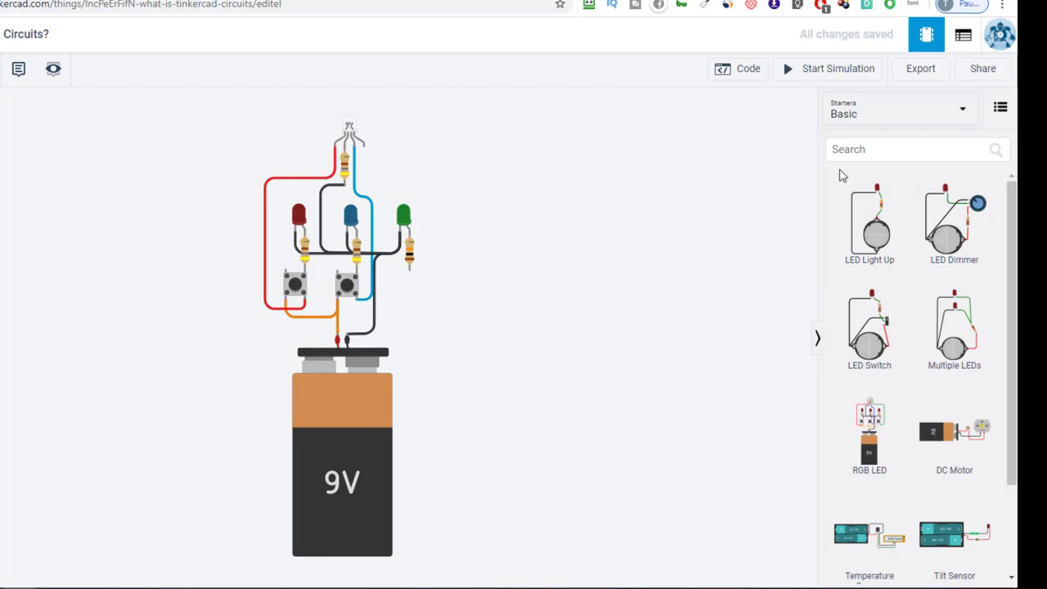
- Search the library for slideswitch and place a Slideswitch component near the green LED's resistor
click(903, 149)
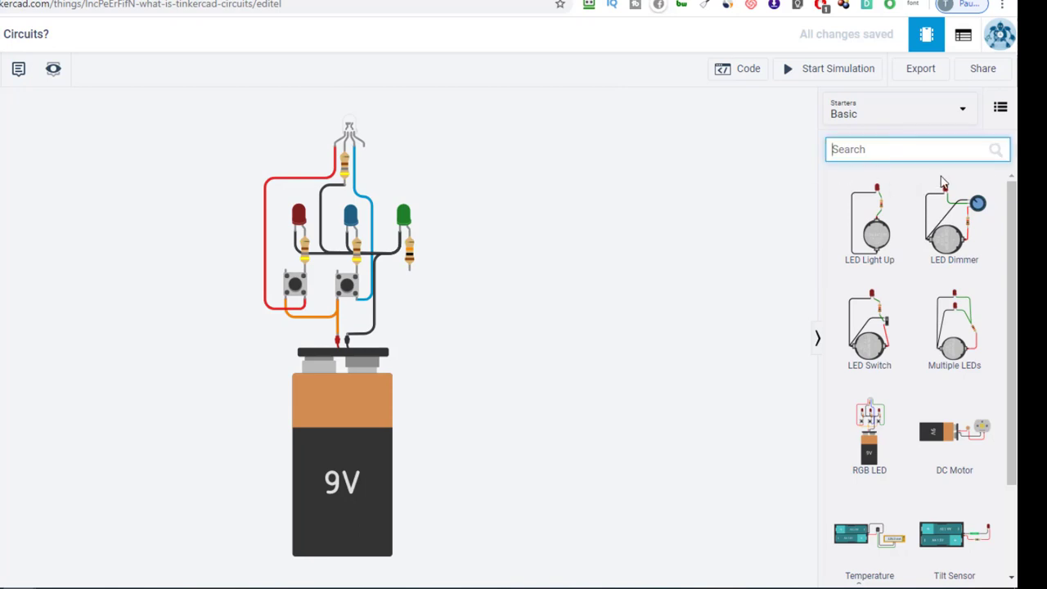
text(sw)
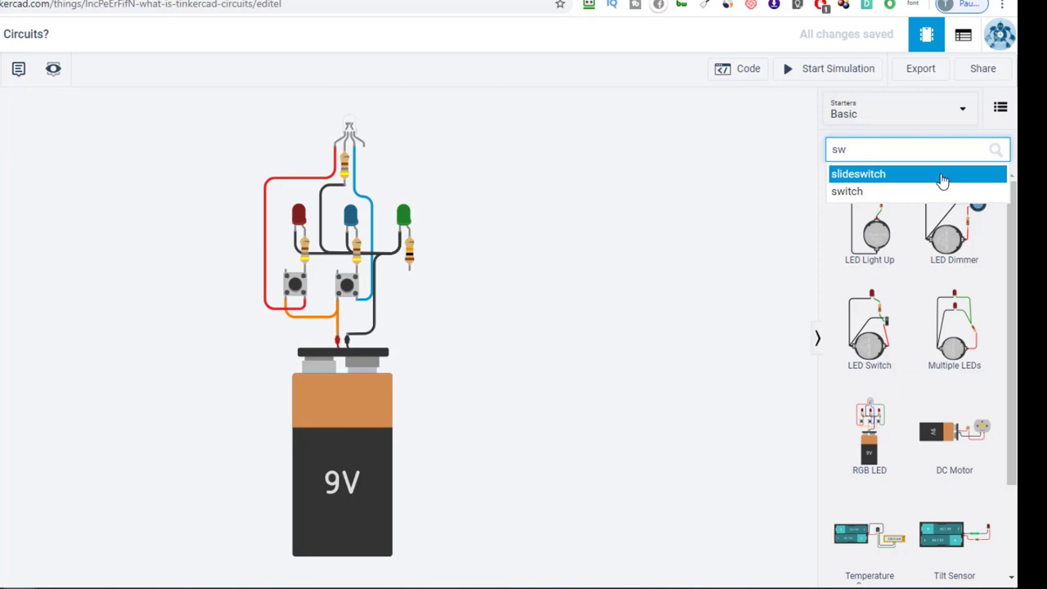
click(856, 175)
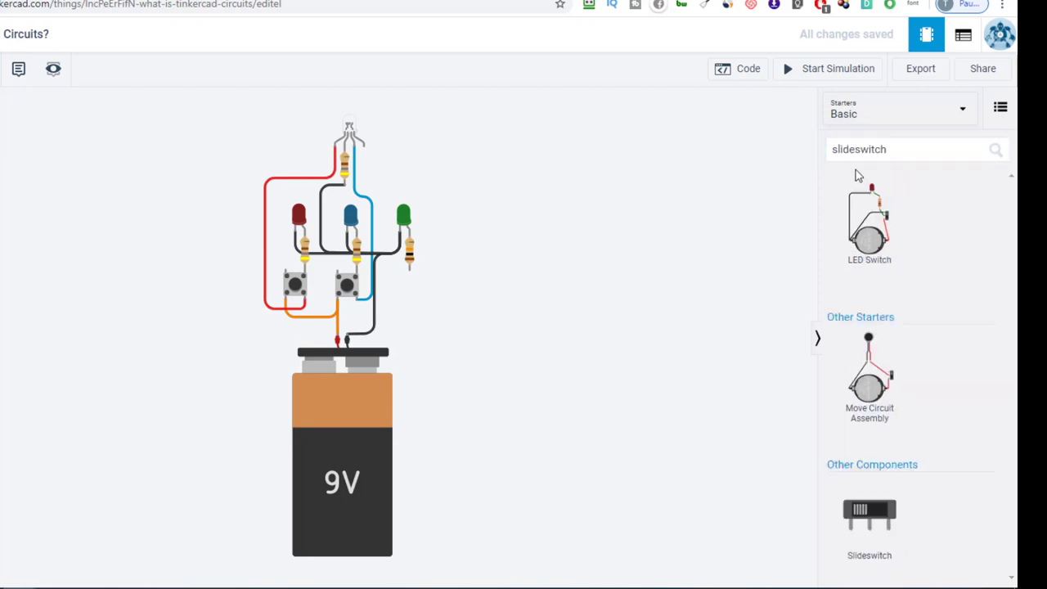
drag(876, 519, 448, 296)
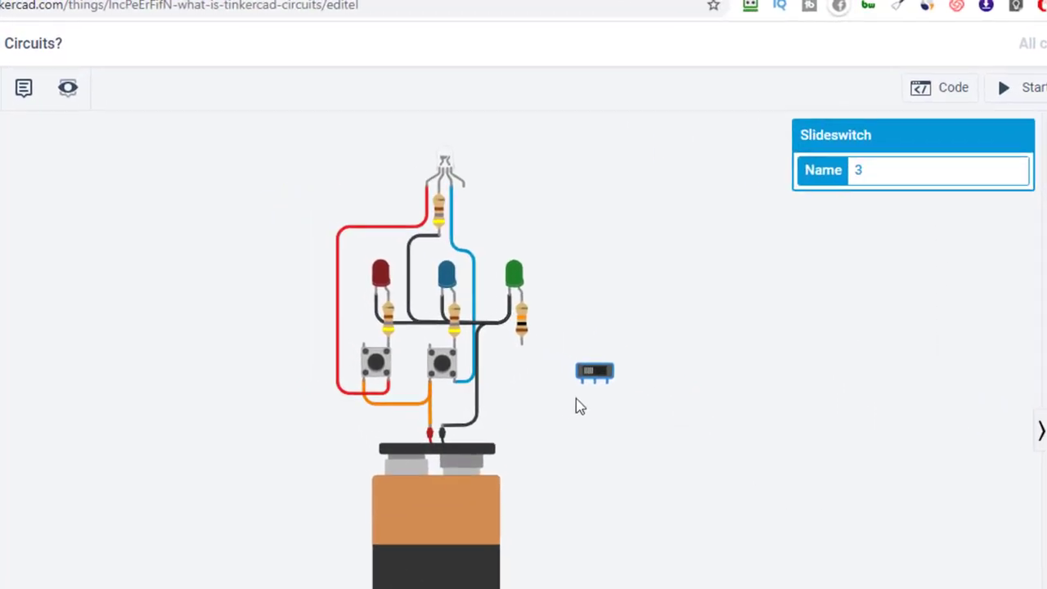
- Wire an outer terminal of the slideswitch to the free end of the green LED's resistor
click(582, 382)
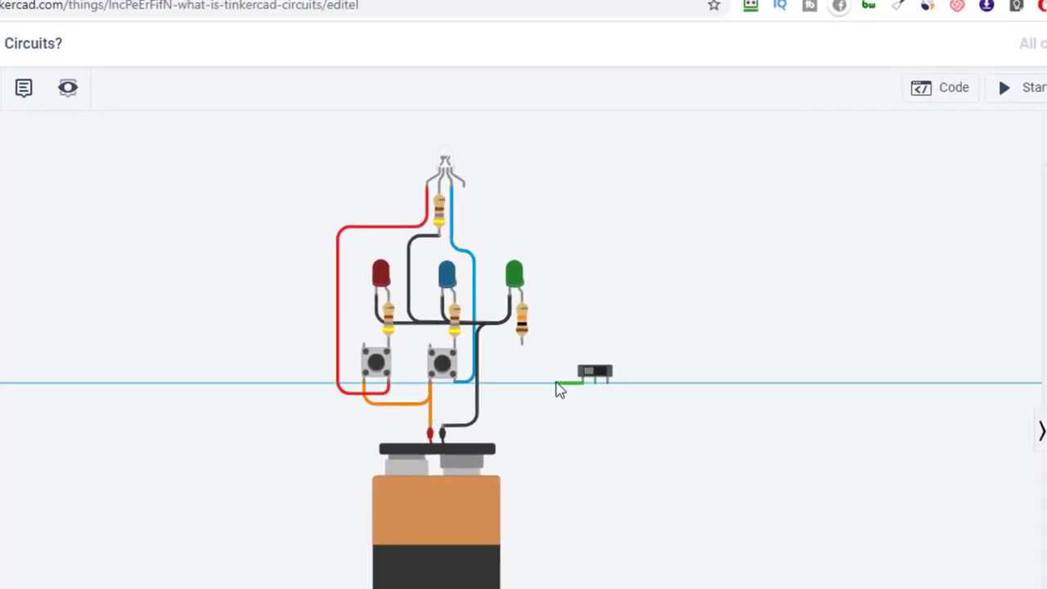
click(522, 345)
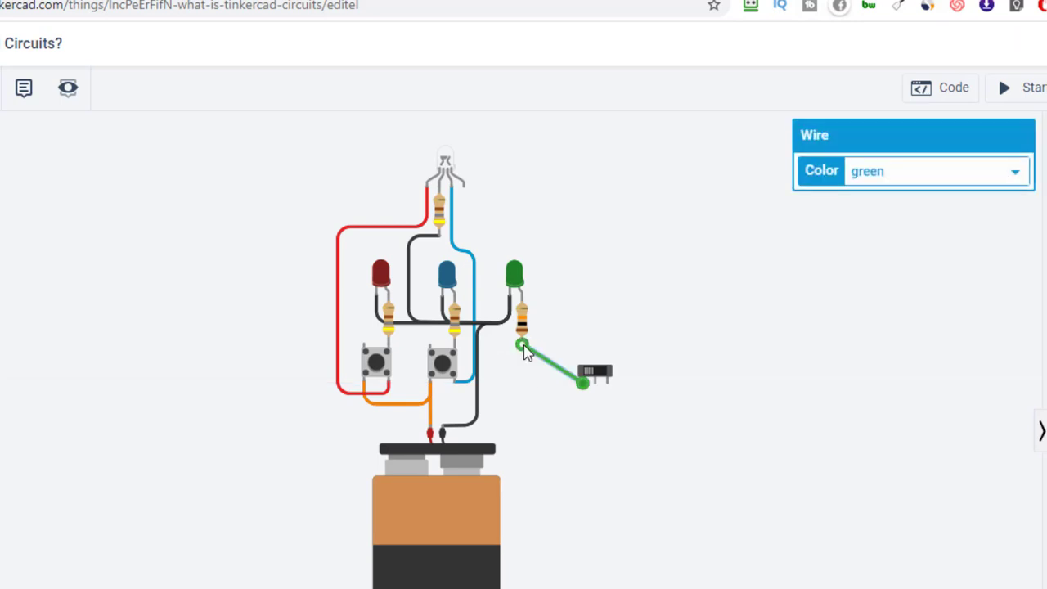
- Wire the slideswitch's Common terminal to the battery's negative terminal and toggle the switch in simulation
click(596, 390)
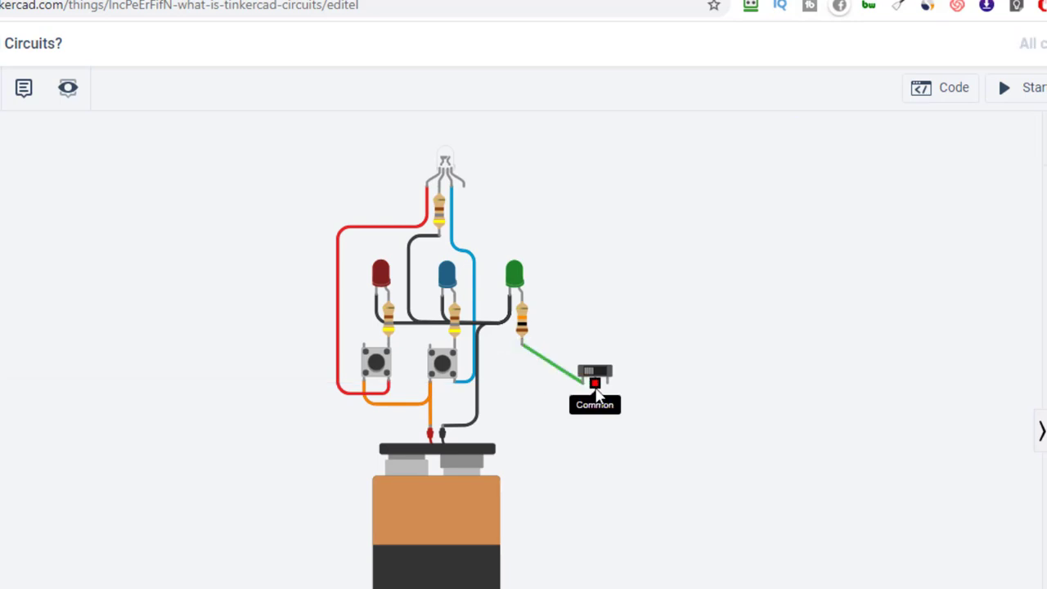
click(444, 429)
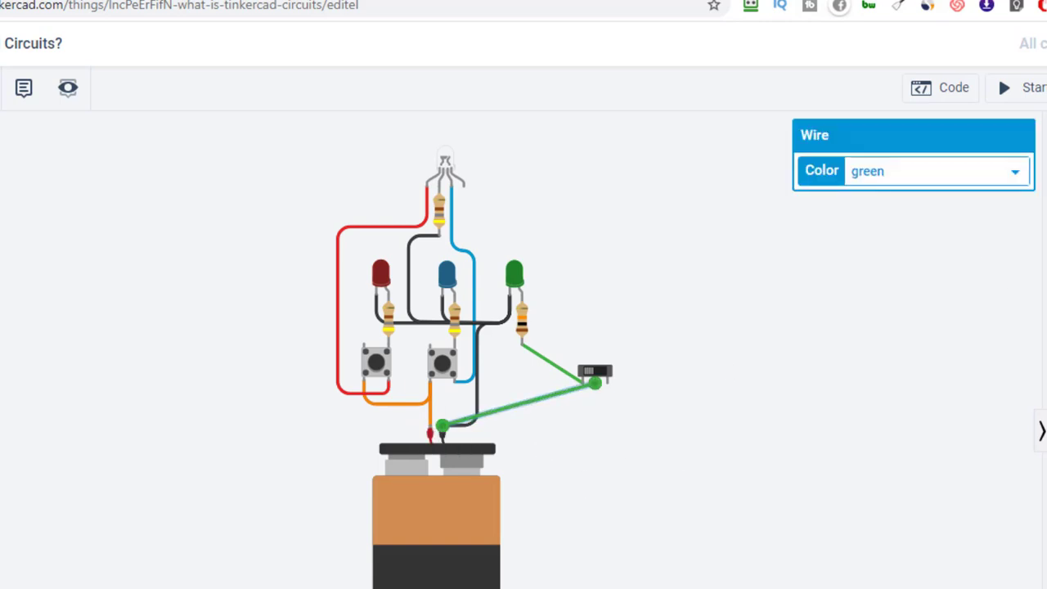
click(1018, 88)
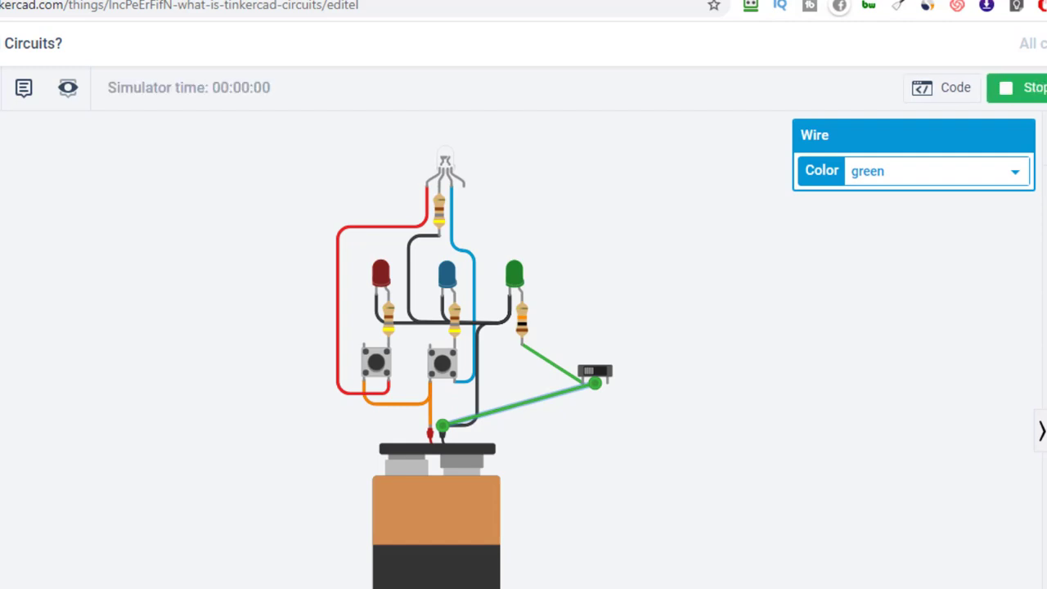
click(597, 375)
click(594, 375)
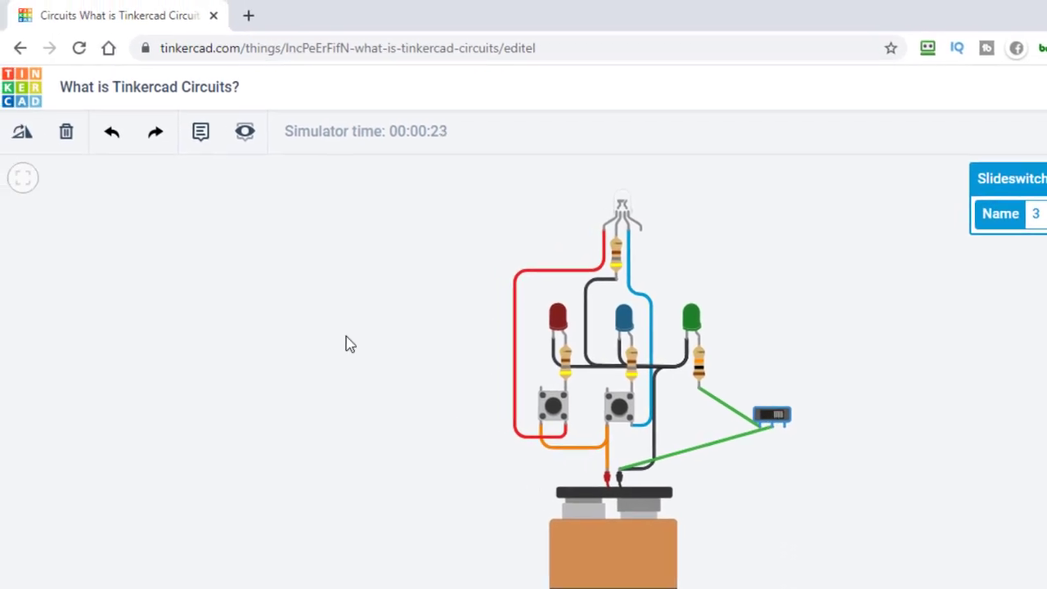
- Undo the wiring of the slideswitch
click(111, 133)
click(111, 134)
click(111, 133)
click(111, 133)
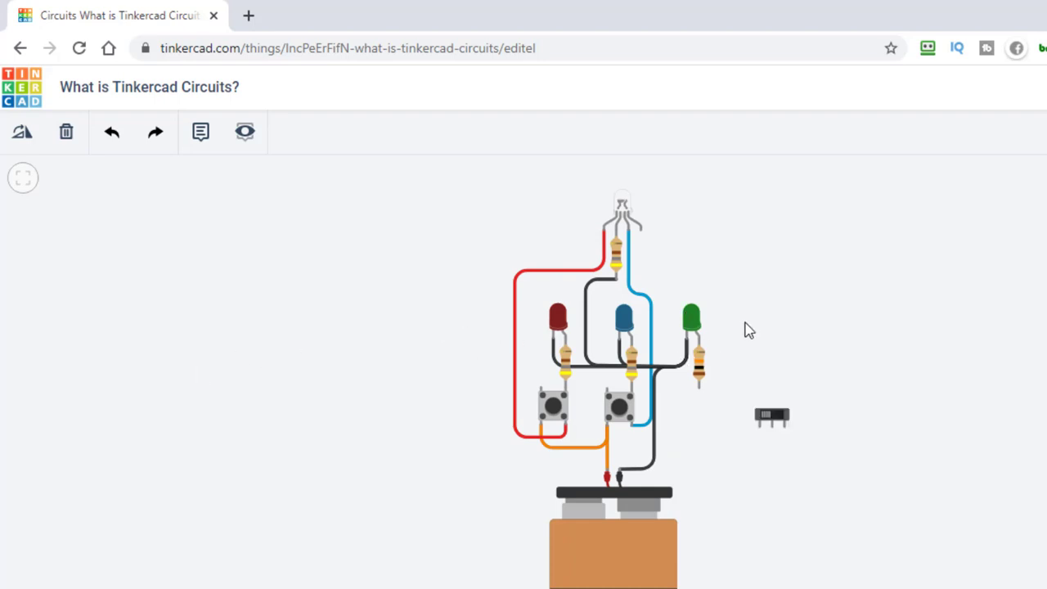
- Wire the slideswitch's Common terminal to the battery's positive terminal and toggle the switch in simulation
click(771, 426)
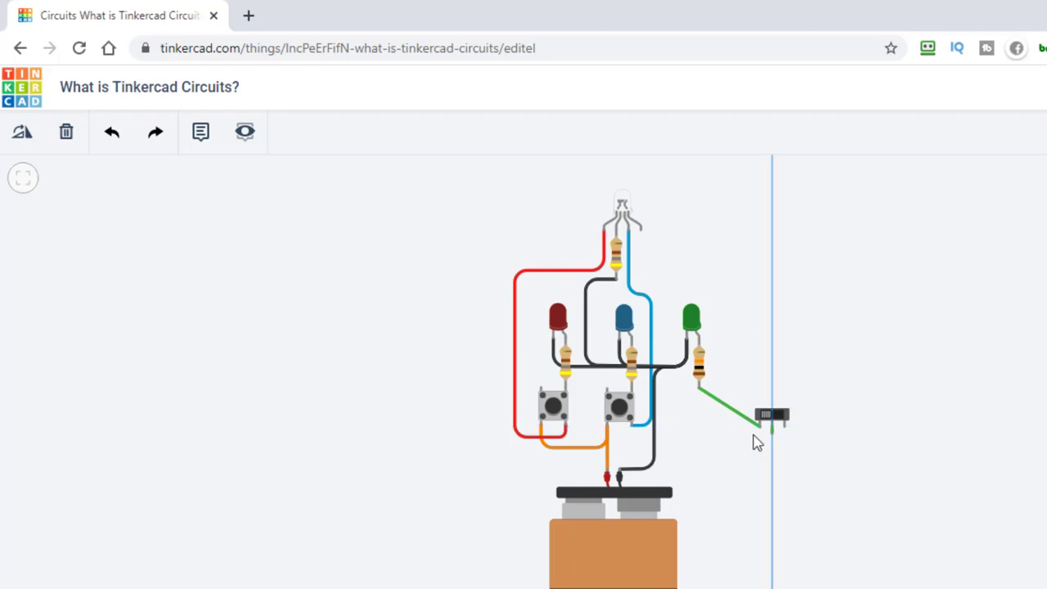
click(606, 473)
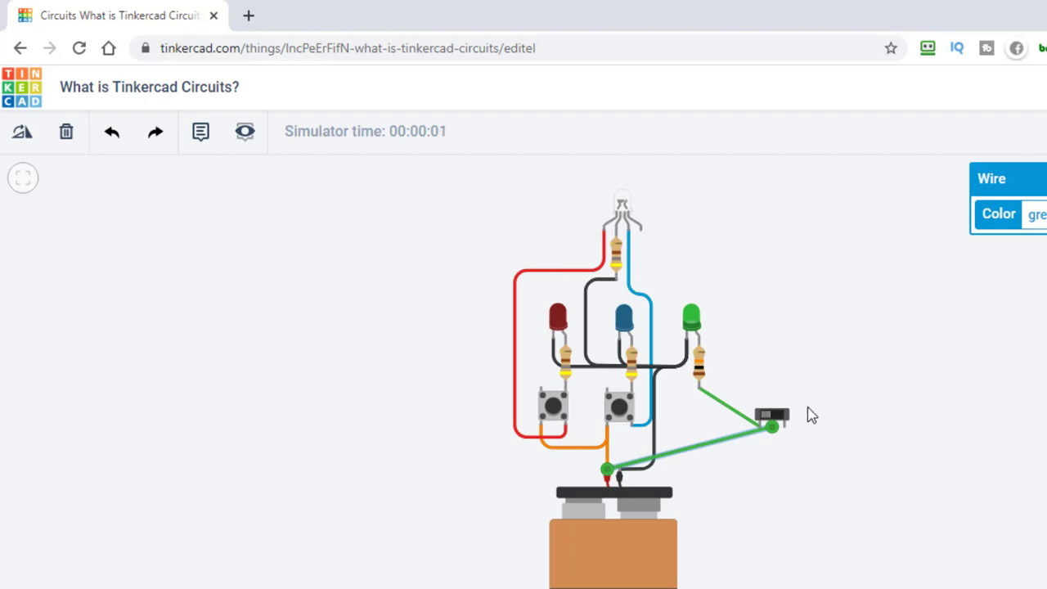
click(775, 419)
click(775, 418)
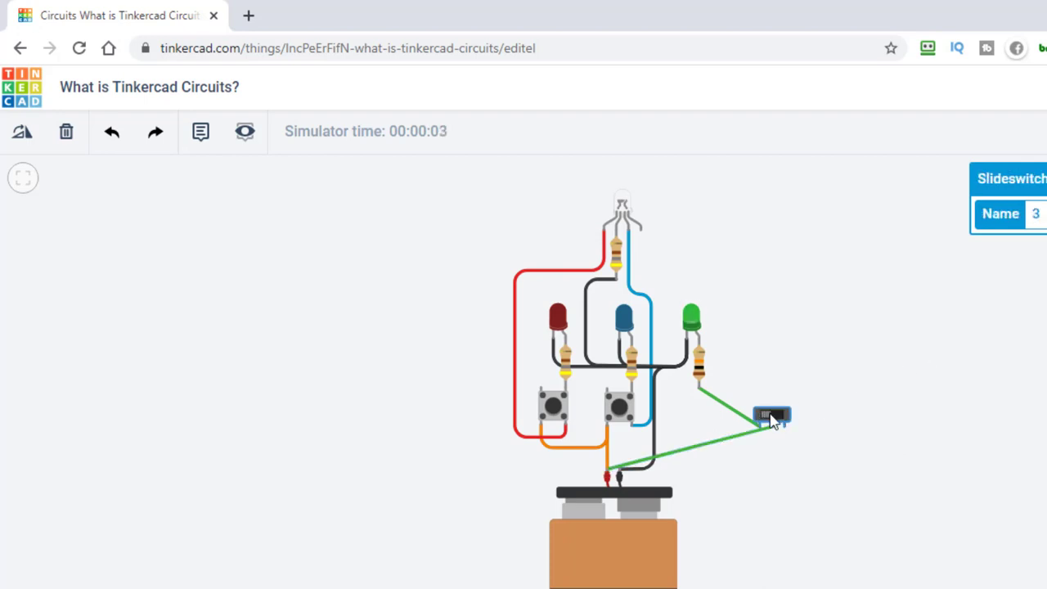
click(777, 420)
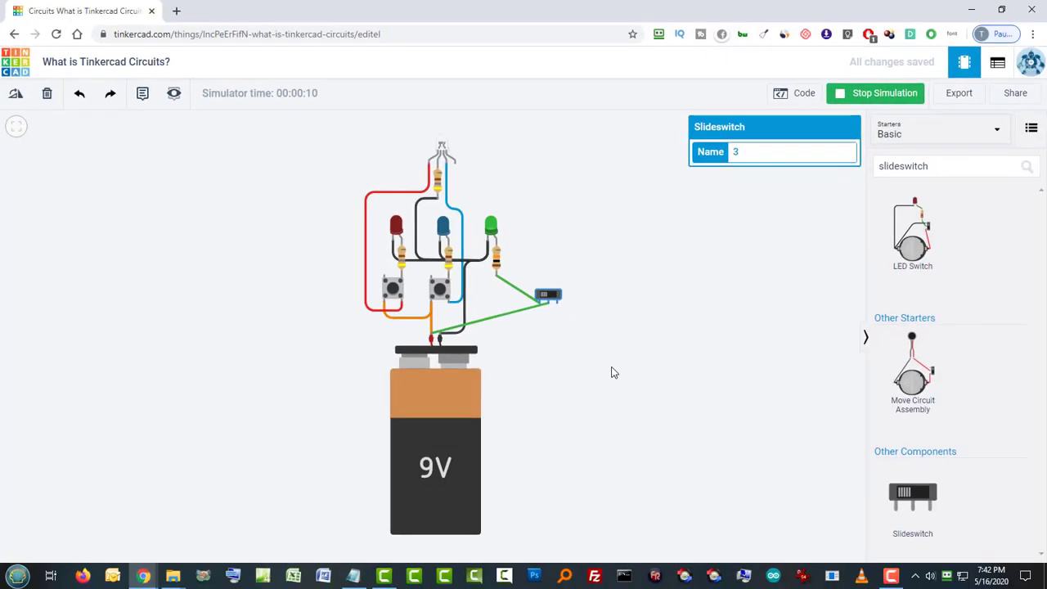
scroll(614, 369, down, 2)
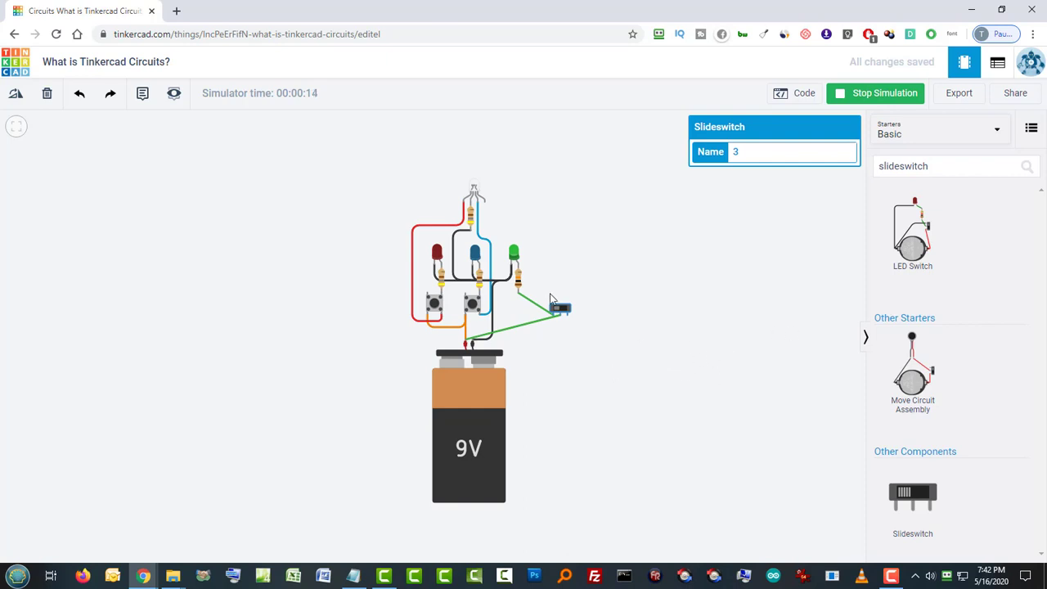
click(891, 93)
- Place the Blink circuit from the Arduino starters on the workspace
click(920, 129)
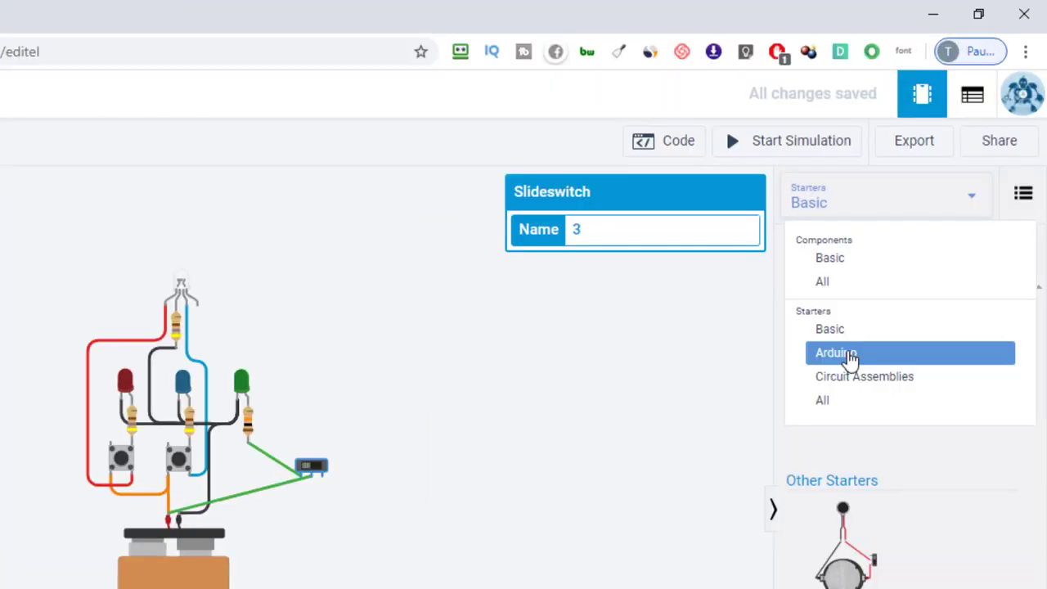
click(850, 357)
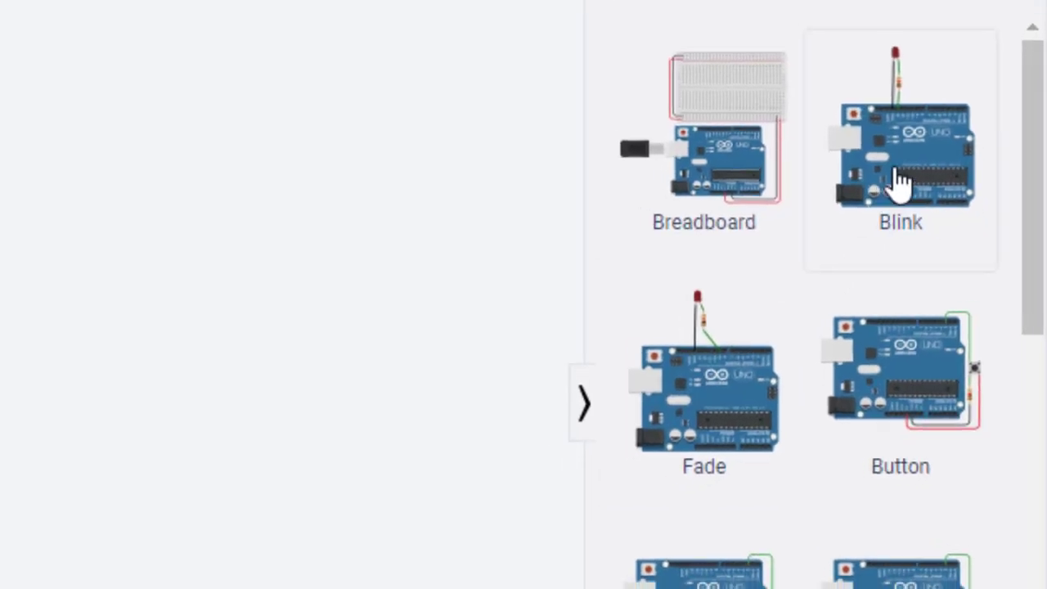
drag(899, 181, 488, 282)
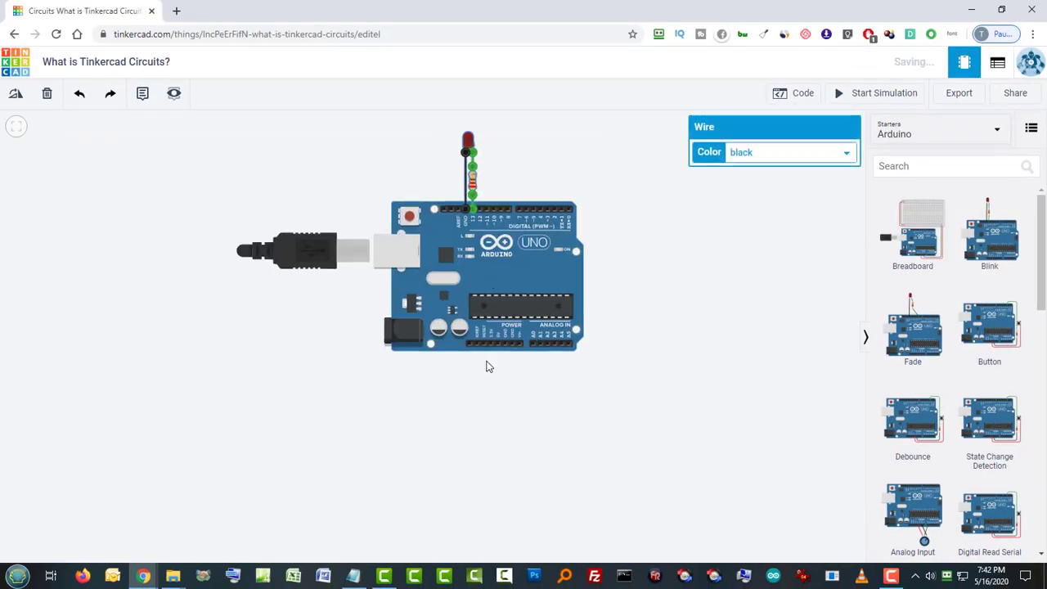
click(488, 399)
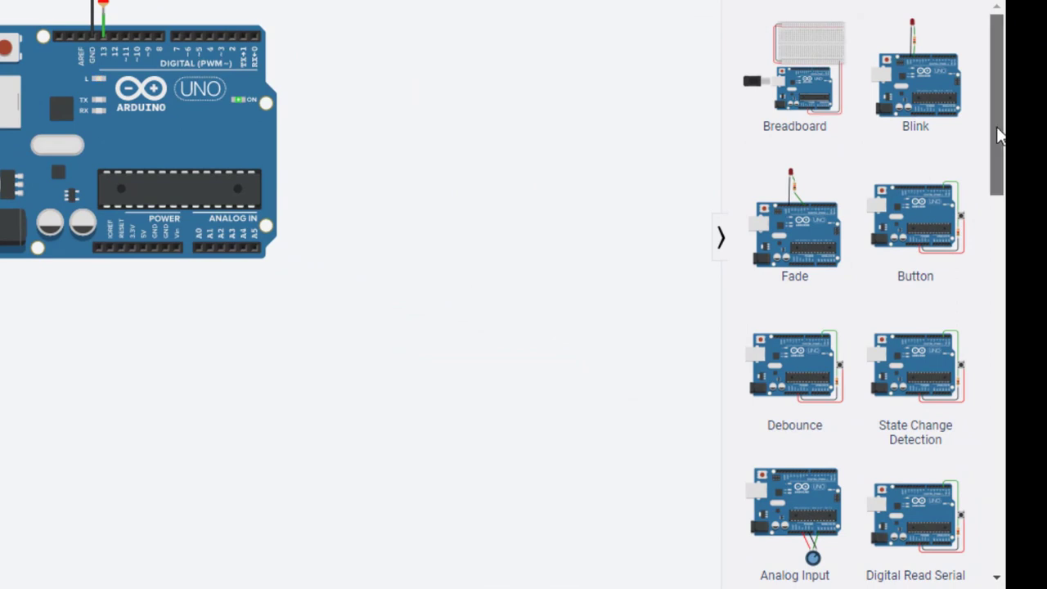
- Stop the simulation and show the Blink program's code as Blocks + Text
drag(997, 135, 986, 419)
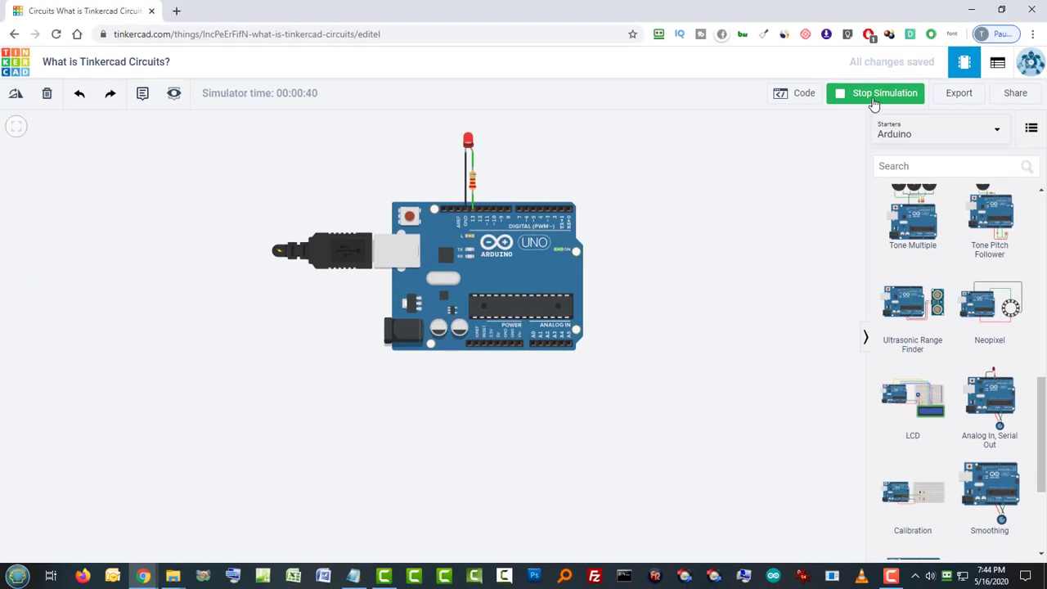
click(876, 99)
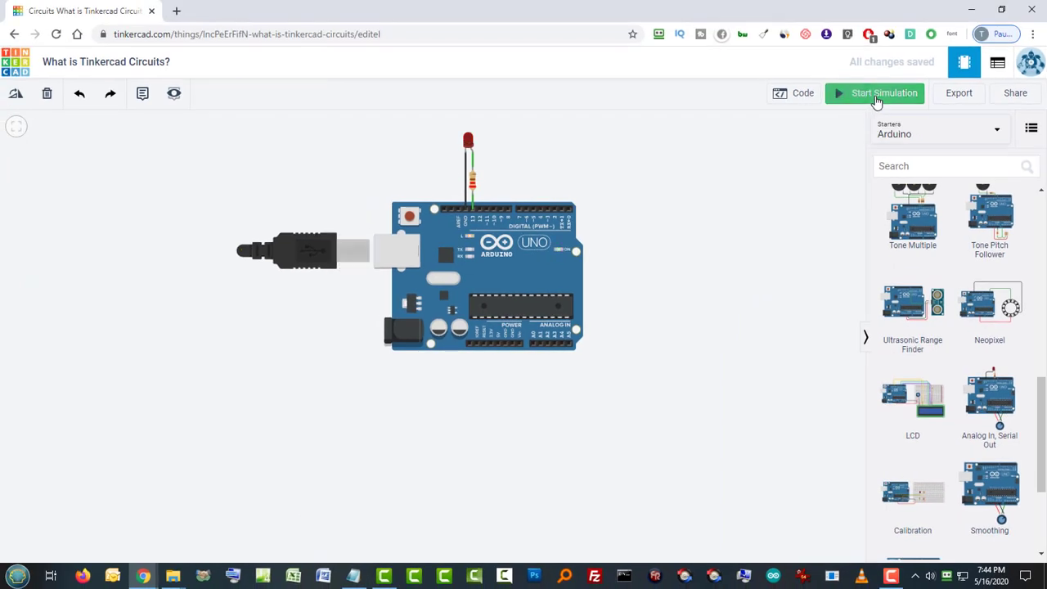
click(802, 94)
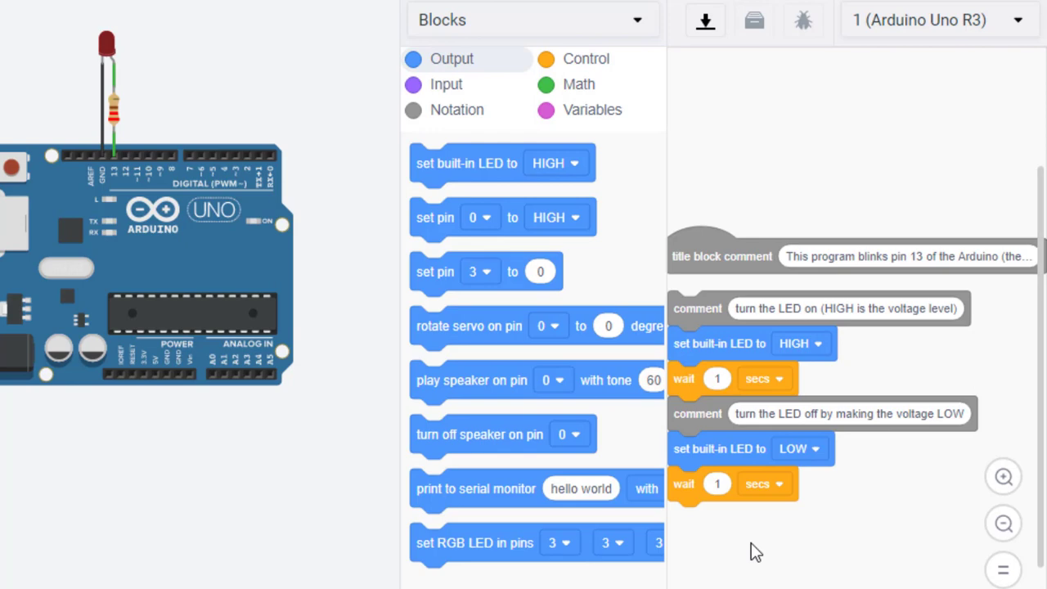
click(621, 31)
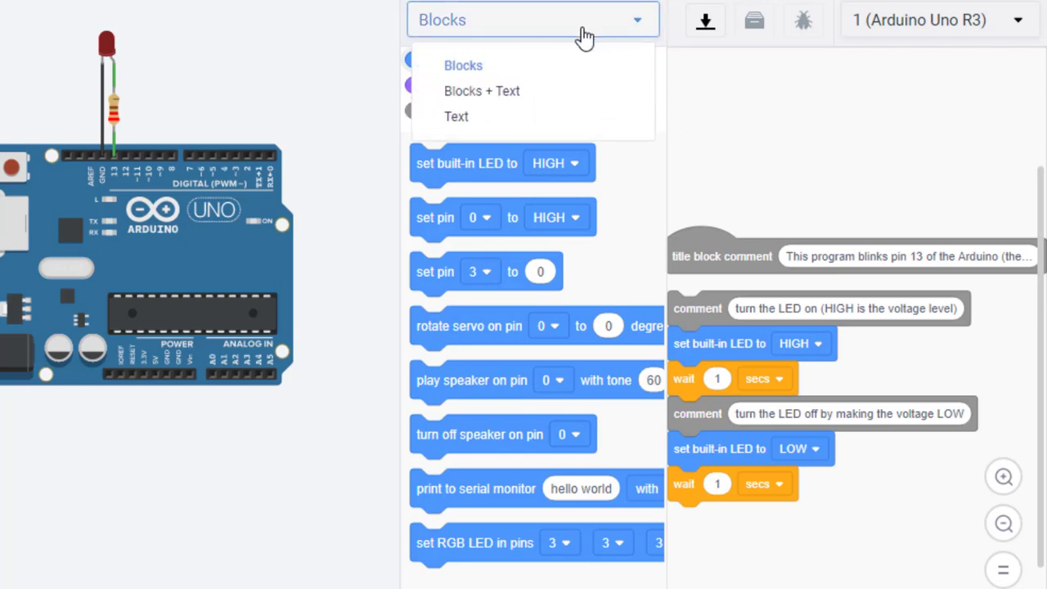
click(507, 93)
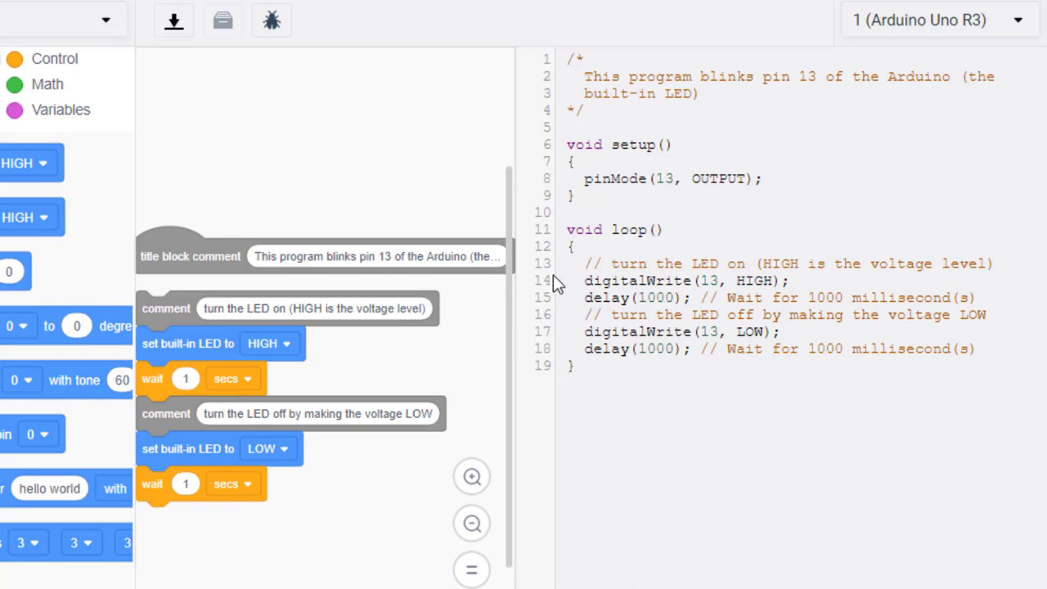
- Set the wait after the built-in LED turns HIGH to 2 secs and simulate the Blink circuit without the code editor
click(647, 297)
click(187, 379)
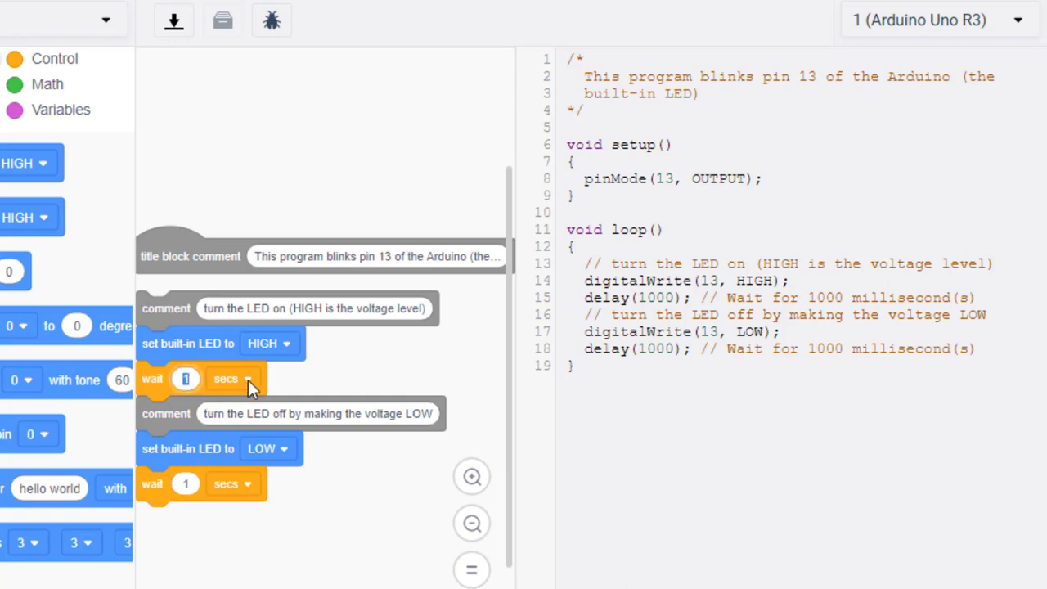
text(2)
click(368, 340)
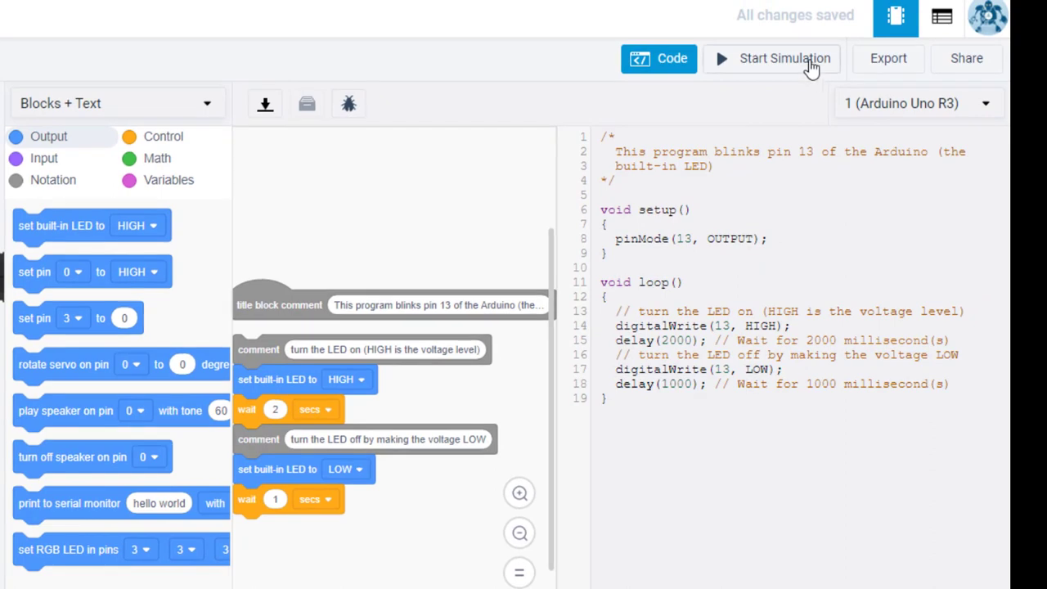
click(814, 61)
click(697, 70)
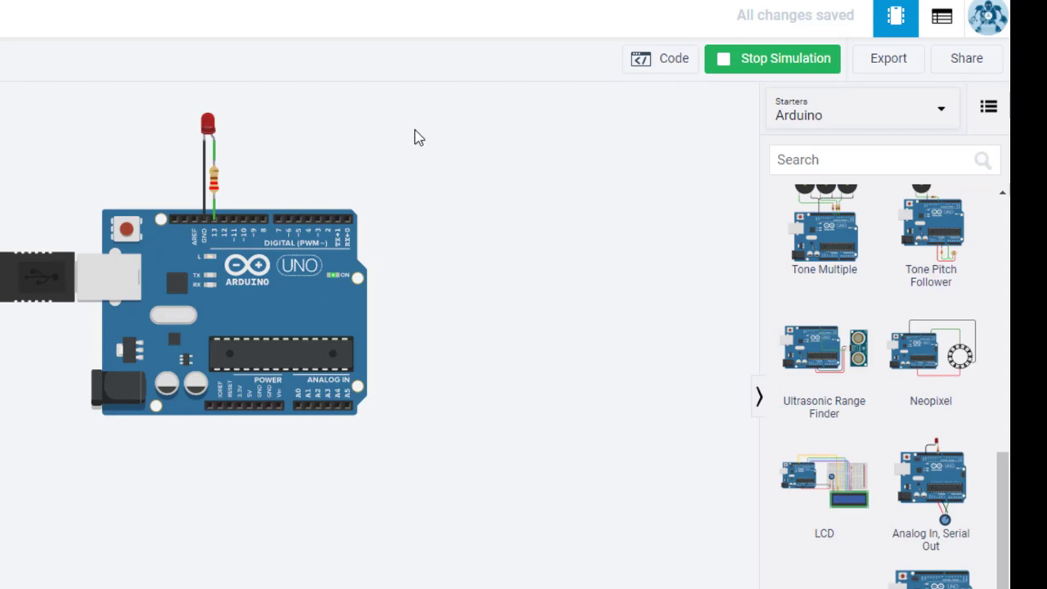
- Reopen the Blink code and convert it to Text only, discarding the blocks
click(670, 74)
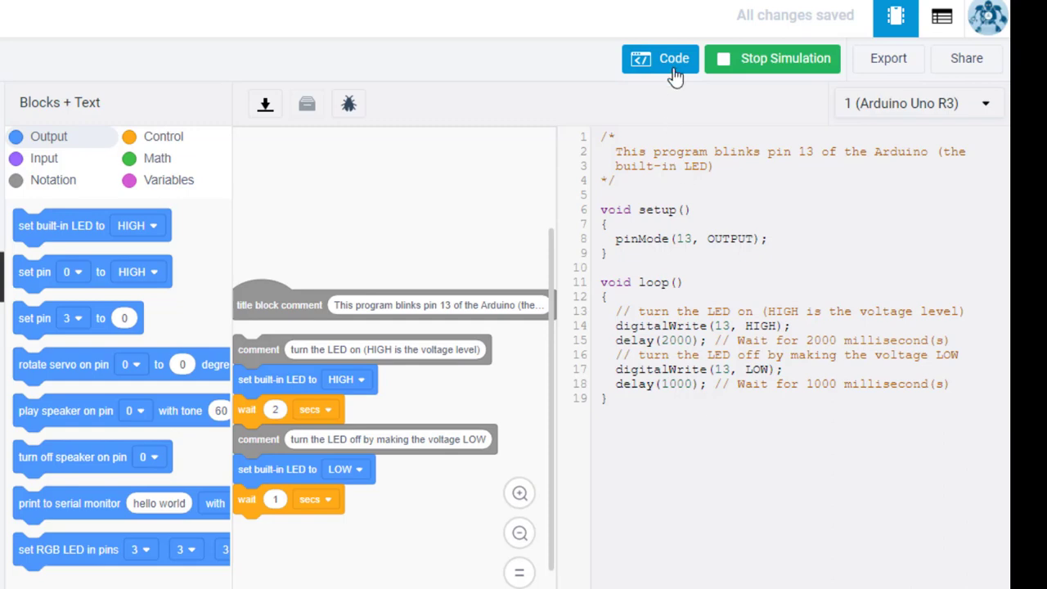
click(54, 107)
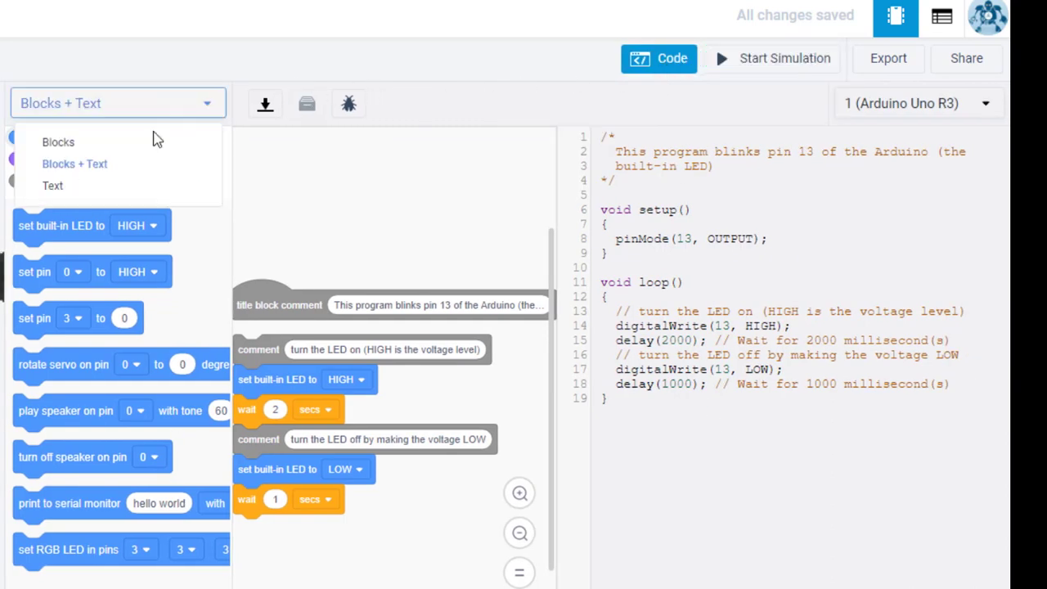
click(75, 188)
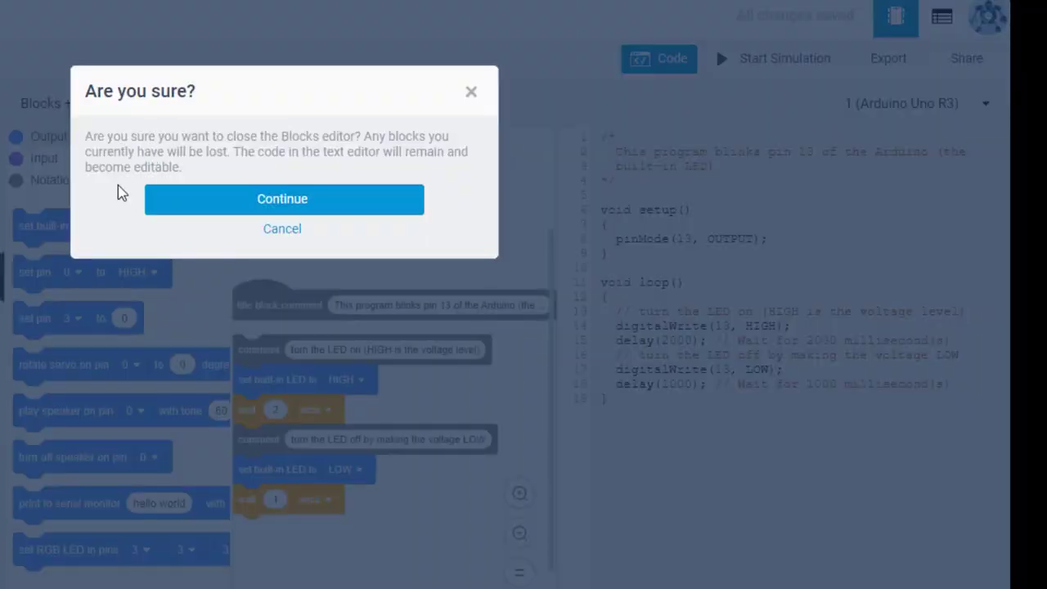
click(295, 206)
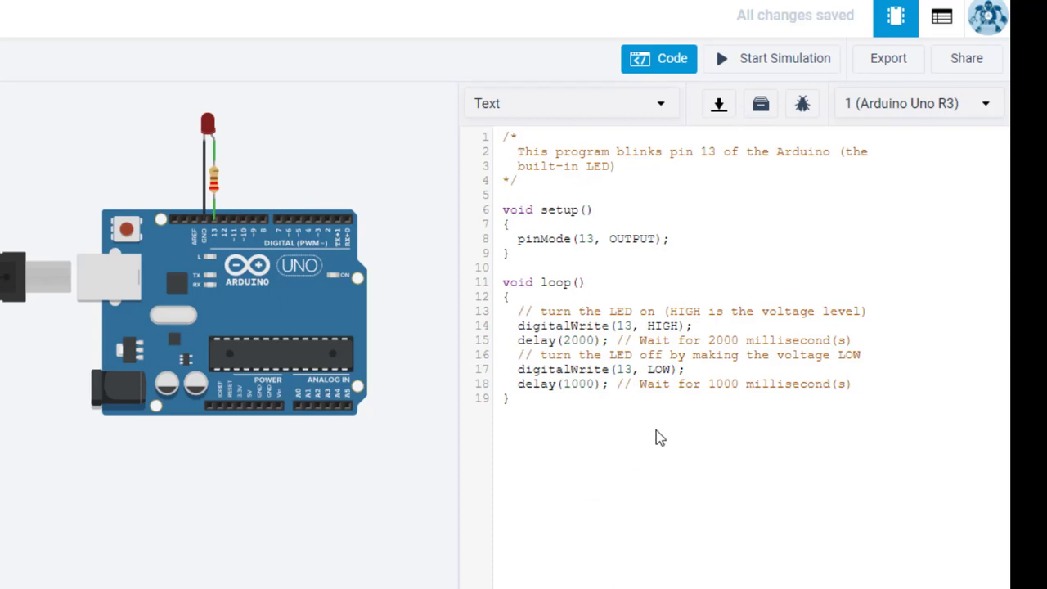
- Set the first delay in loop() to 1000 and simulate the edited Blink program
click(574, 337)
key(BackSpace)
text(1)
click(745, 75)
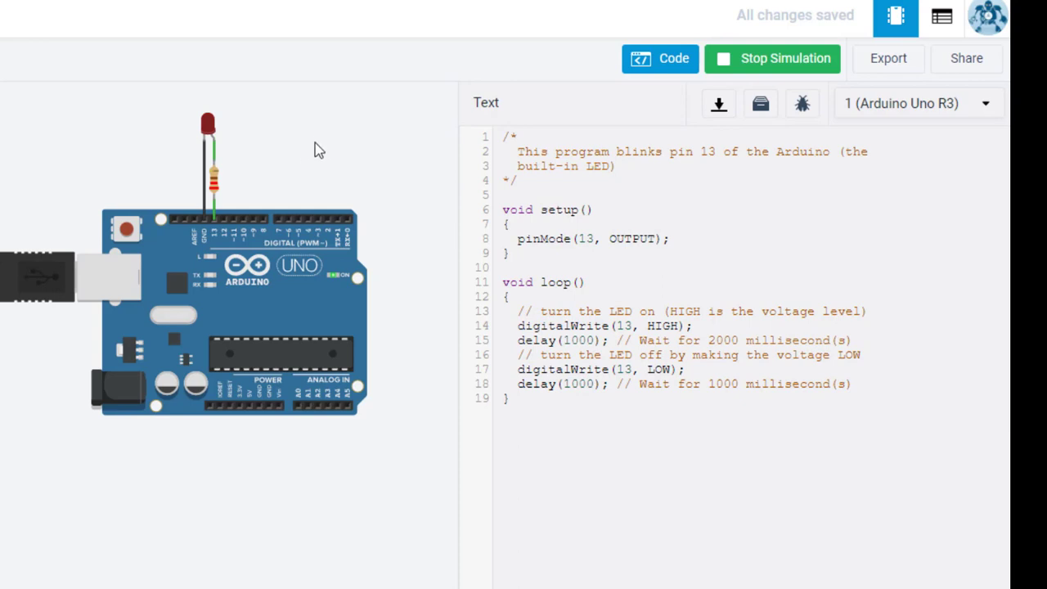
click(673, 64)
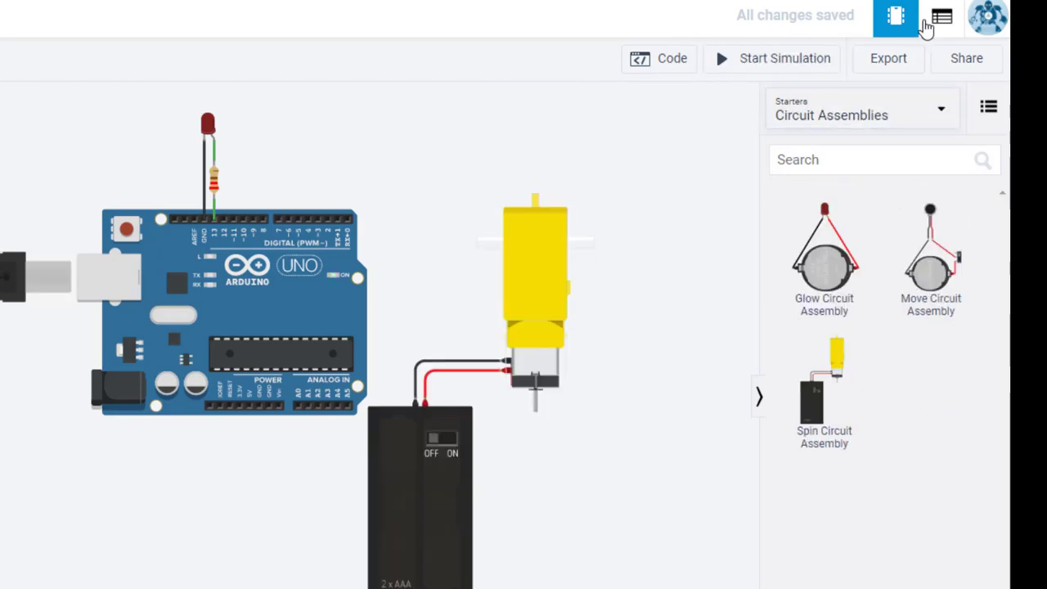
- View the export option for an EAGLE .BRD circuit board layout without downloading it
click(890, 61)
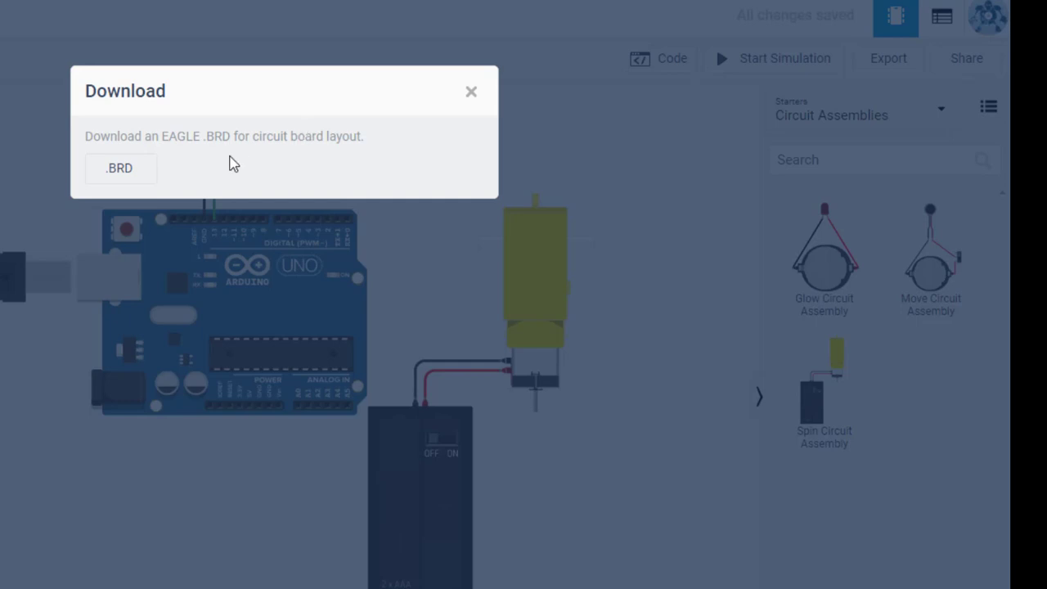
click(468, 96)
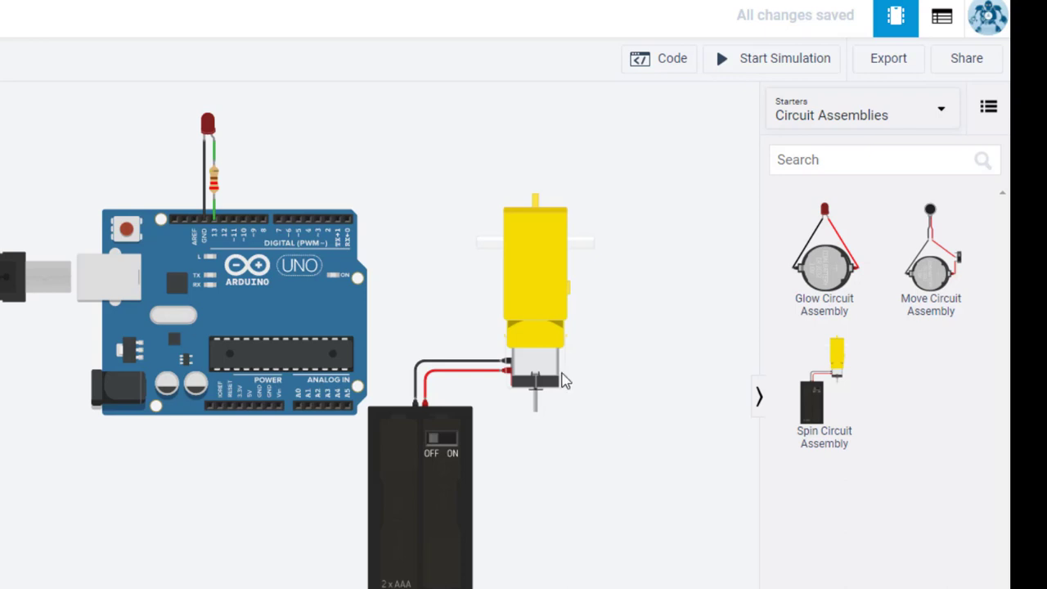
- Undo the placement of the Spin Circuit Assembly and browse the Basic components
key(ctrl+z)
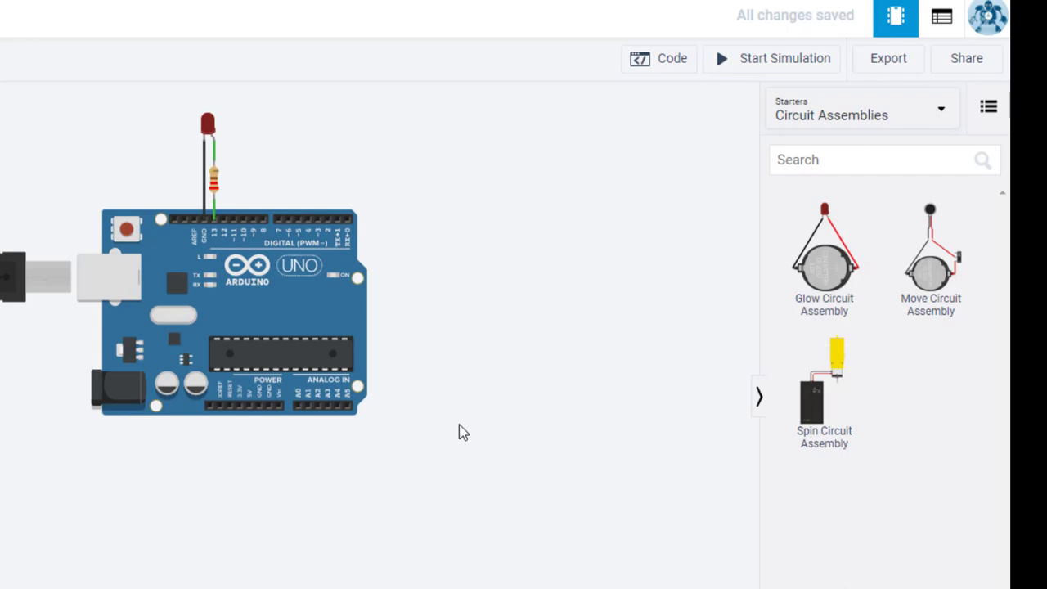
click(842, 114)
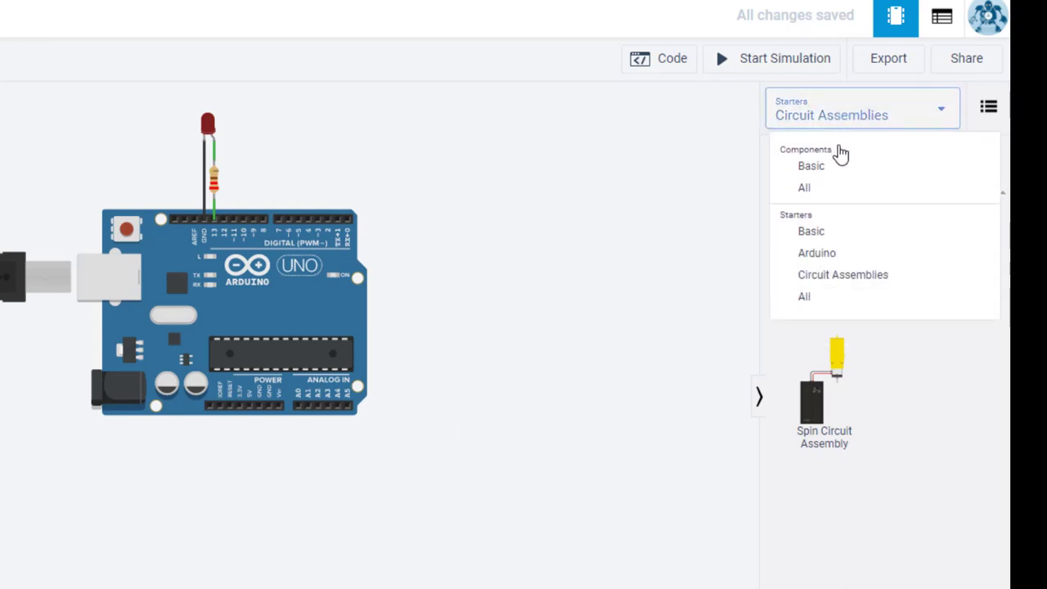
click(811, 165)
drag(1004, 347, 1000, 570)
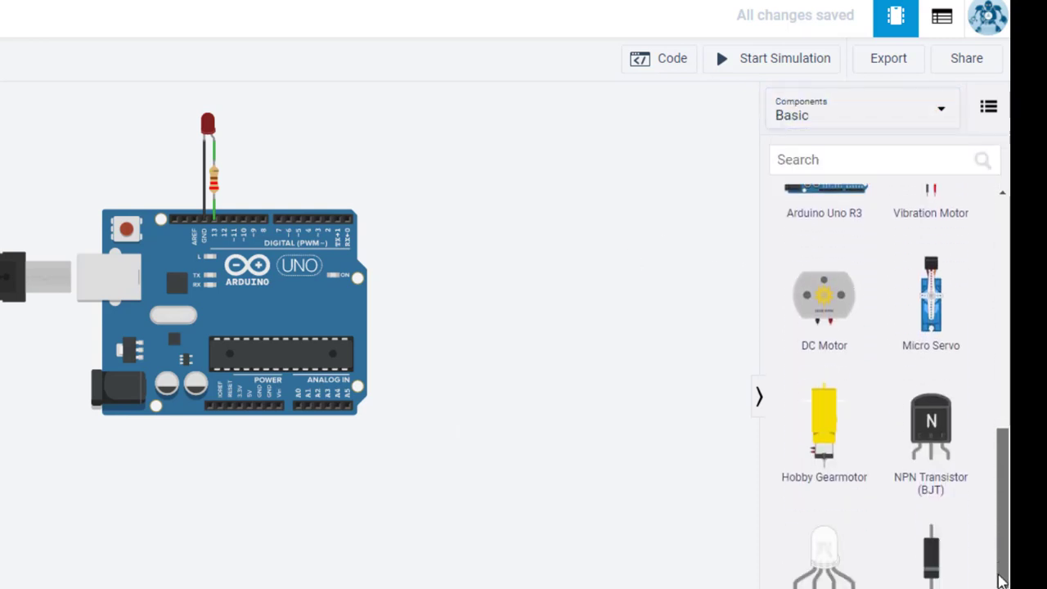
scroll(981, 355, up, 15)
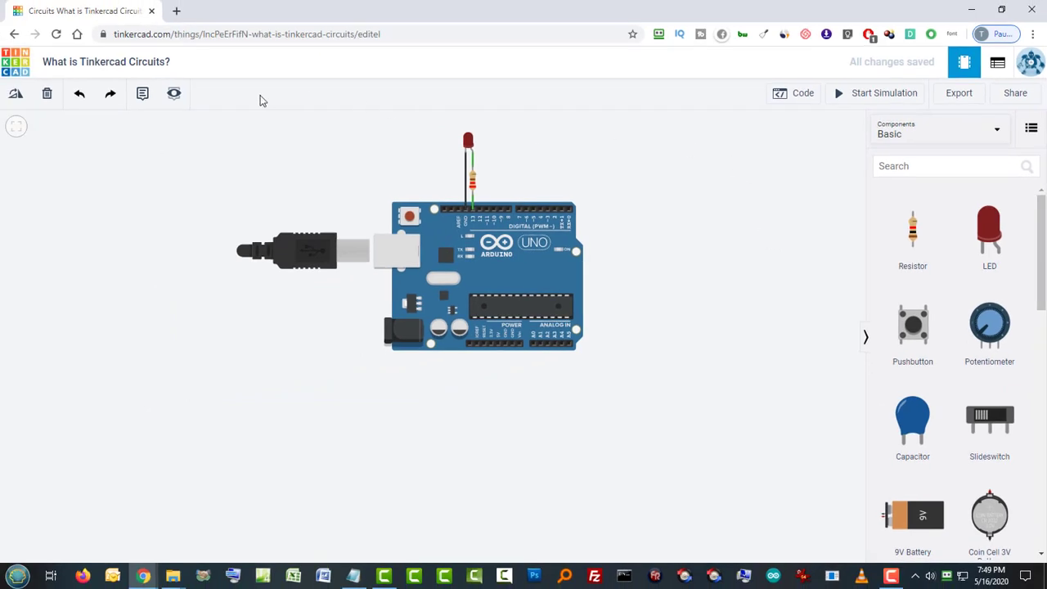
- Return to the dashboard and look over the saved 3D designs
click(13, 65)
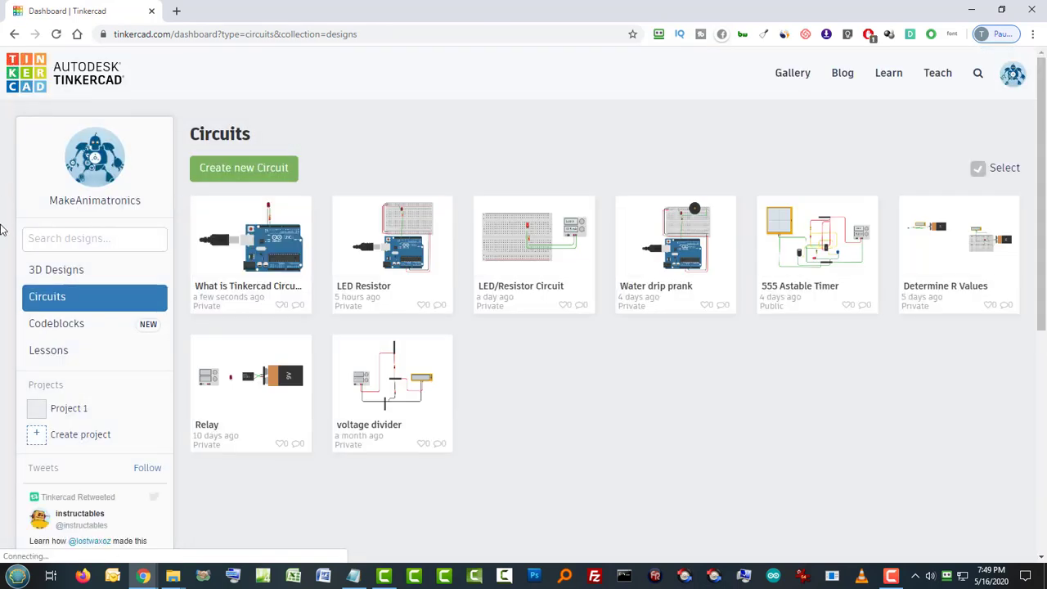
click(59, 275)
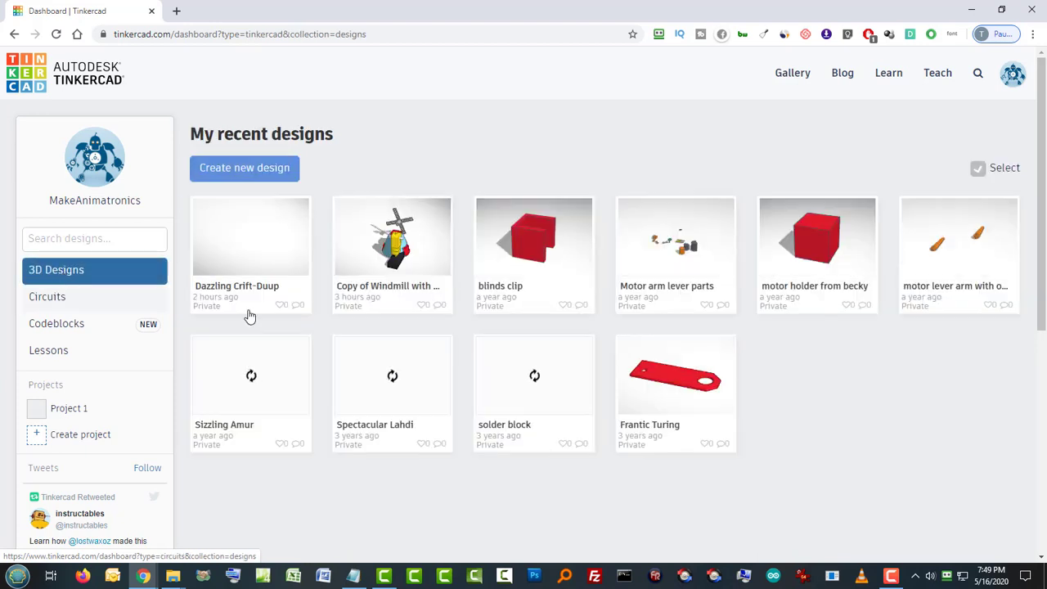
mouse_move(437, 353)
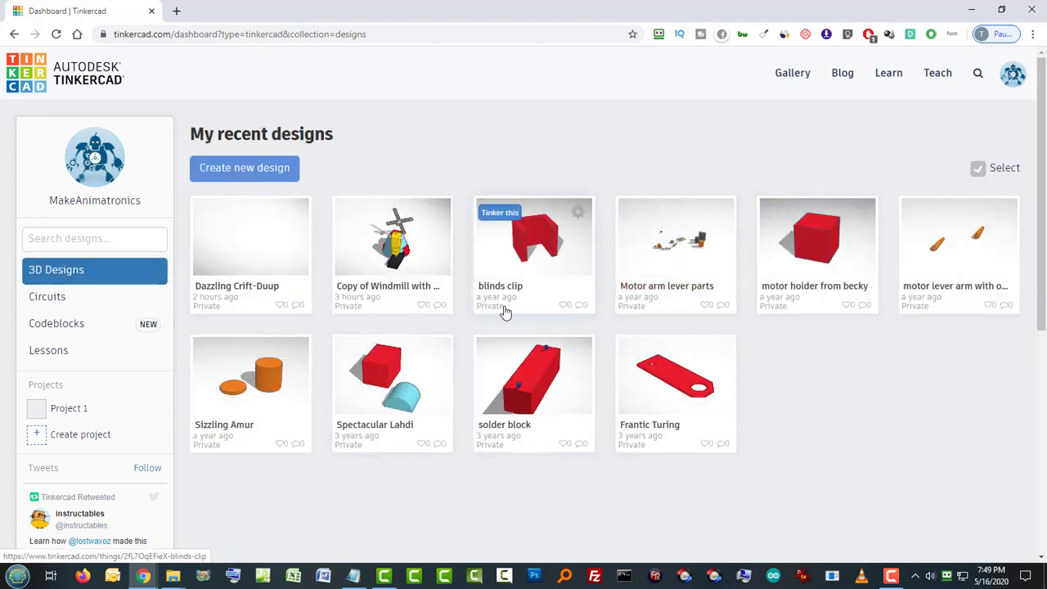
mouse_move(513, 352)
mouse_move(631, 379)
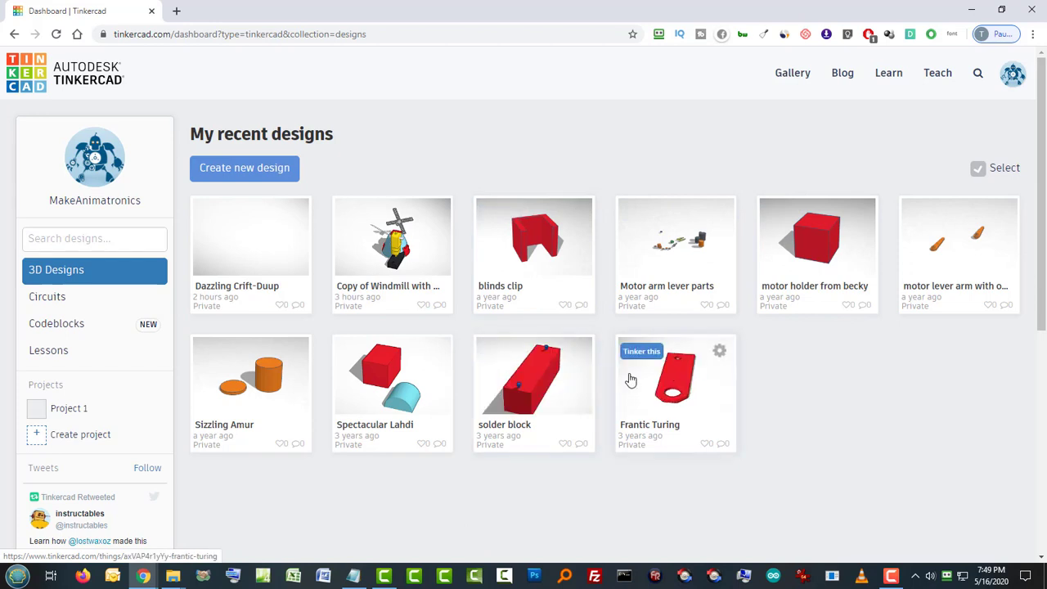